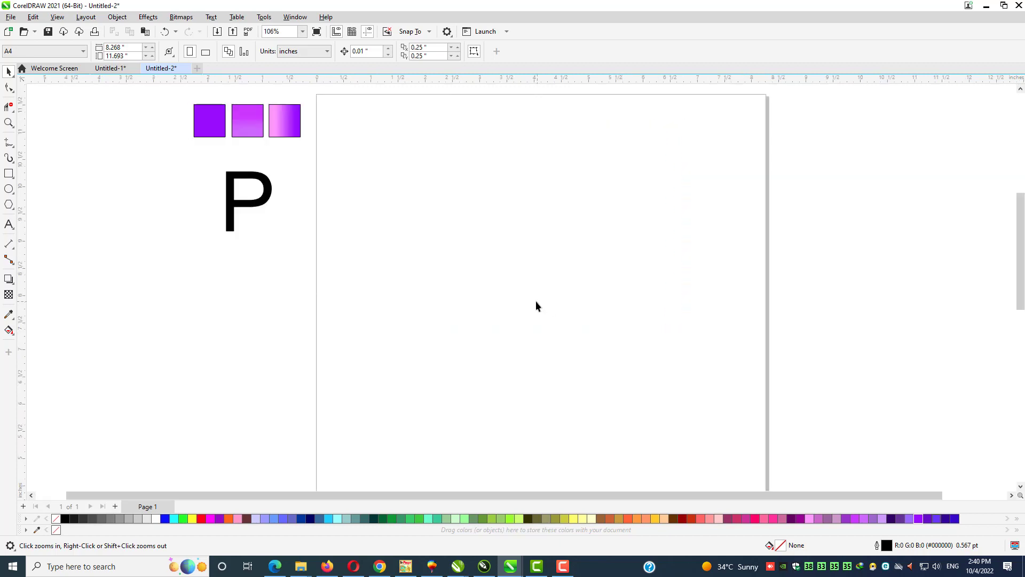
Draw a horizontal line about 4.12 in long across the upper part of the page.
left_click(9, 146)
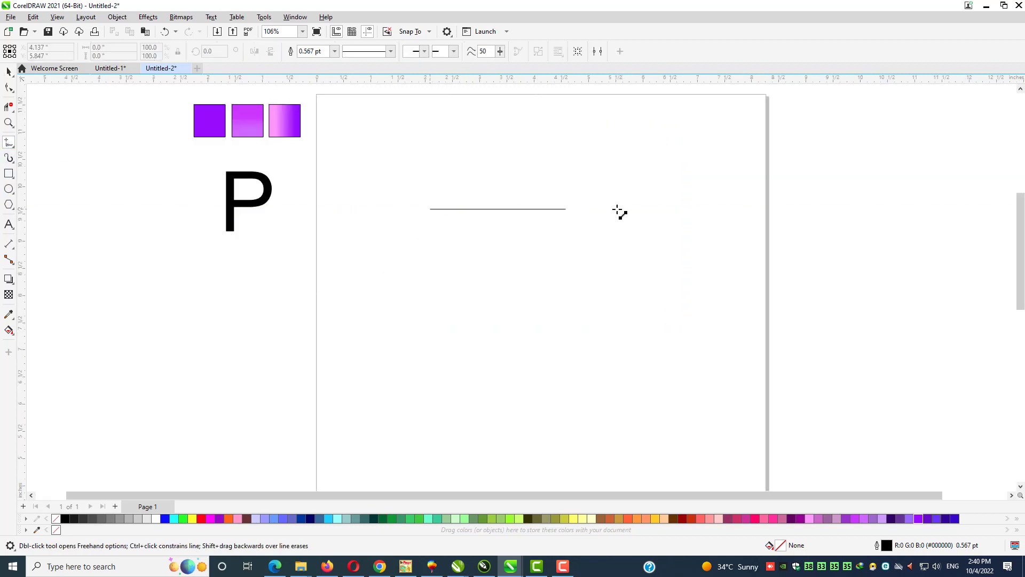
left_click(658, 209)
key("space")
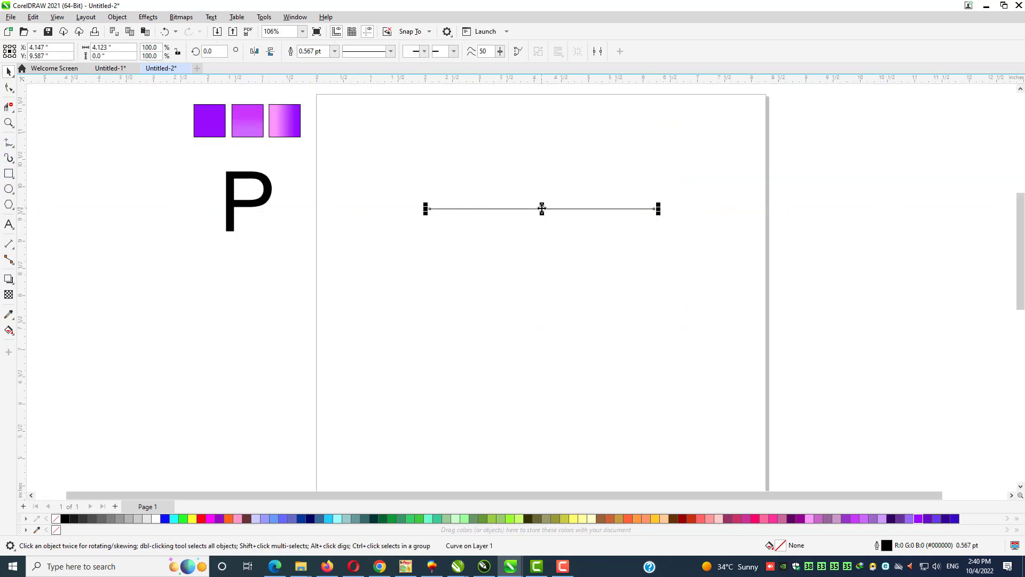
Duplicate the horizontal line just below itself and compress the pair to about 0.376 in high.
left_click_drag(542, 208, 544, 232)
left_click(554, 209, "shift")
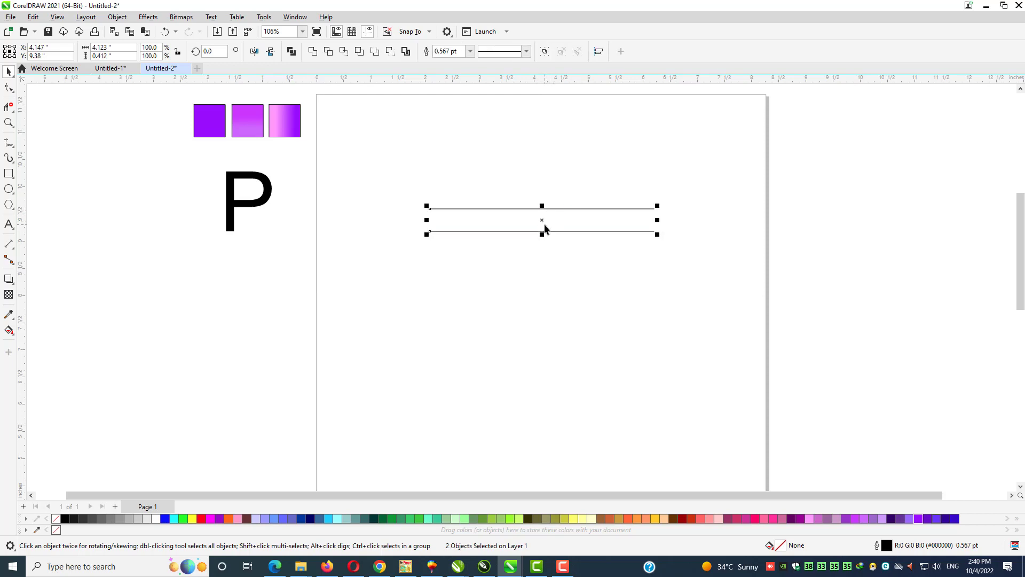
key("F2")
left_click_drag(519, 182, 596, 277)
left_click_drag(454, 293, 454, 284)
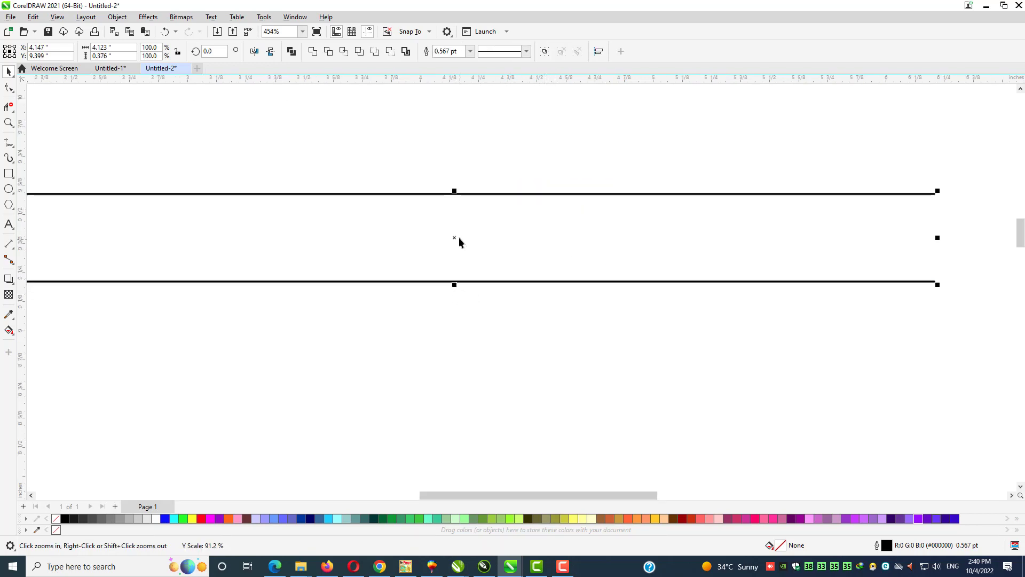
Duplicate the pair of horizontal lines directly below the first pair.
scroll(459, 236, "down", 2)
left_click_drag(463, 226, 466, 275)
left_click(467, 275)
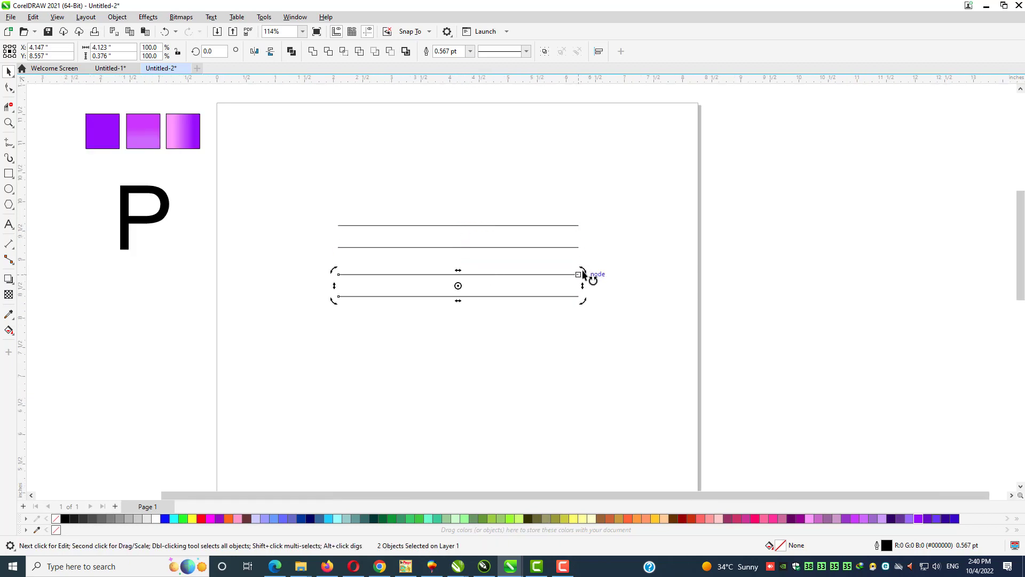
Rotate a copy of the lower line pair to vertical, shorten it from above and move it left across the horizontal lines.
left_click_drag(572, 305, 474, 367)
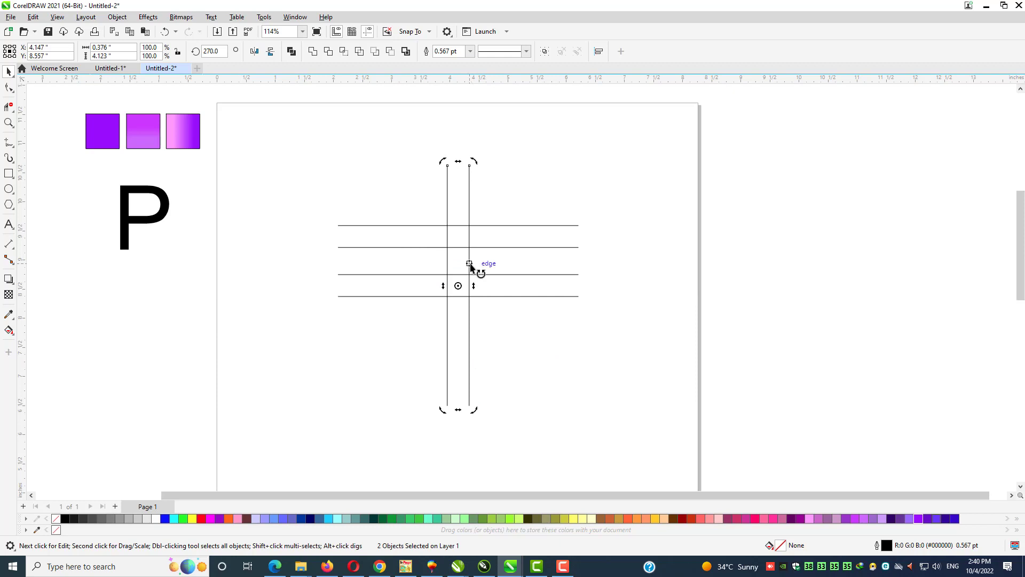
left_click(469, 264)
left_click_drag(458, 161, 458, 193)
left_click_drag(457, 285, 411, 264)
key("Escape")
Draw a circle touching the inner vertical and two middle horizontal lines, plus a concentric copy about 1.216 in wide reaching the outer lines.
key("F2")
left_click_drag(407, 217, 501, 305)
left_click(9, 188)
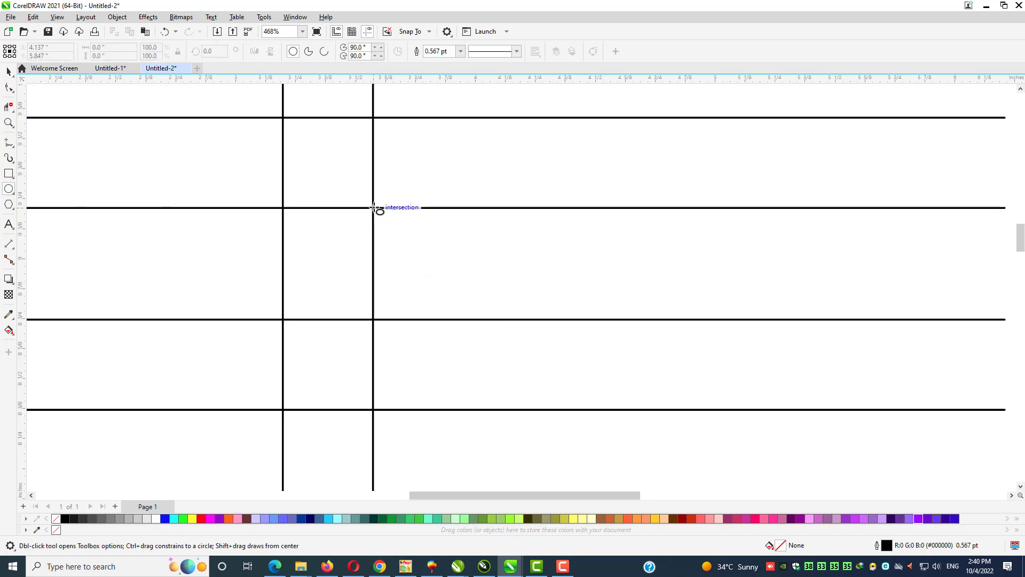
left_click_drag(374, 207, 487, 257)
key("space")
left_click_drag(487, 205, 590, 114)
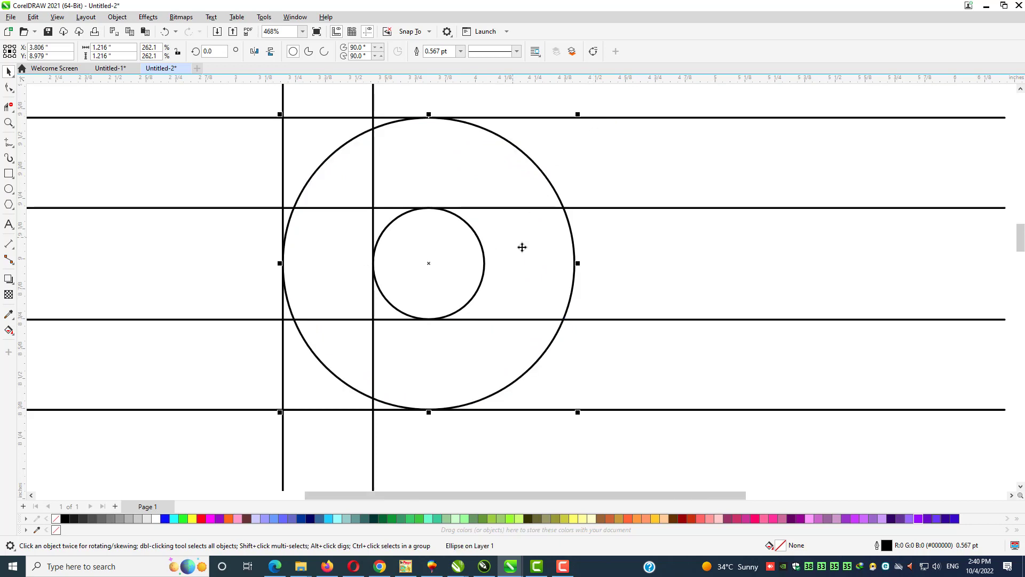
Place a copy of the small circle over the large circle's upper left and enlarge it to about 0.792 in.
scroll(520, 245, "down", 2)
left_click_drag(546, 324, 461, 158)
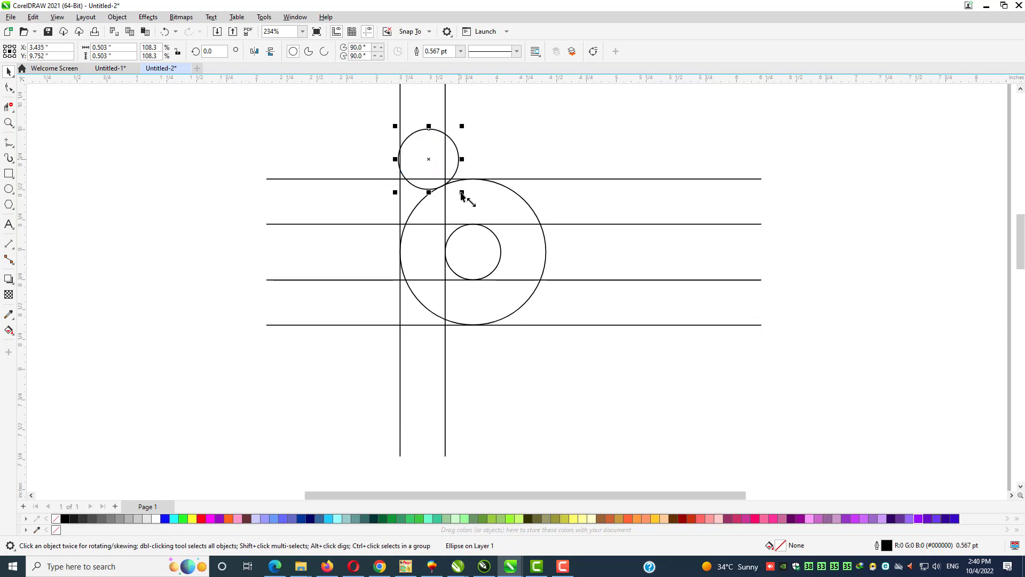
left_click_drag(463, 193, 497, 227)
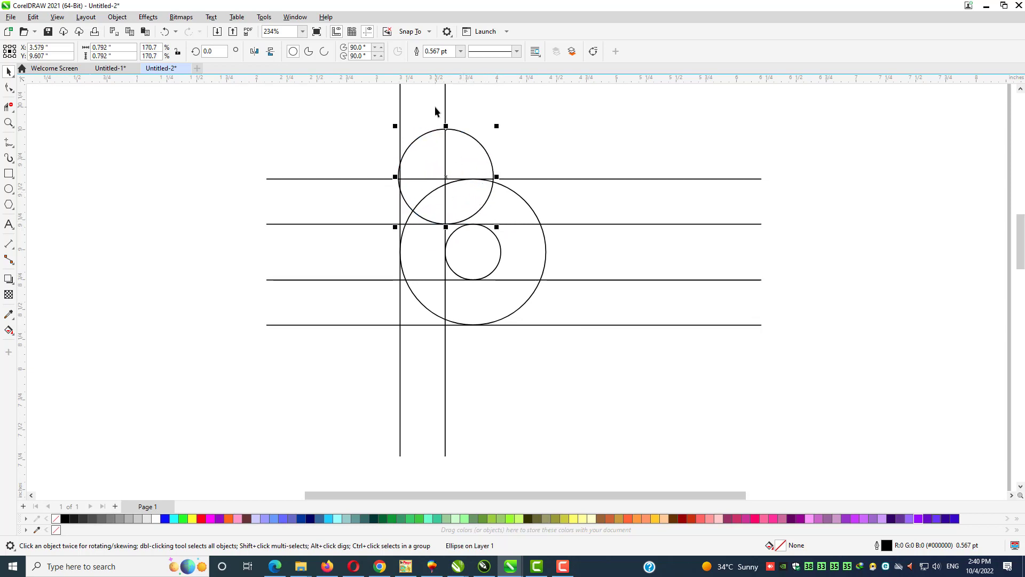
Align the upper circle's left edge with the outer vertical line and reduce its diameter to about 0.697 in.
left_click(400, 98, "shift")
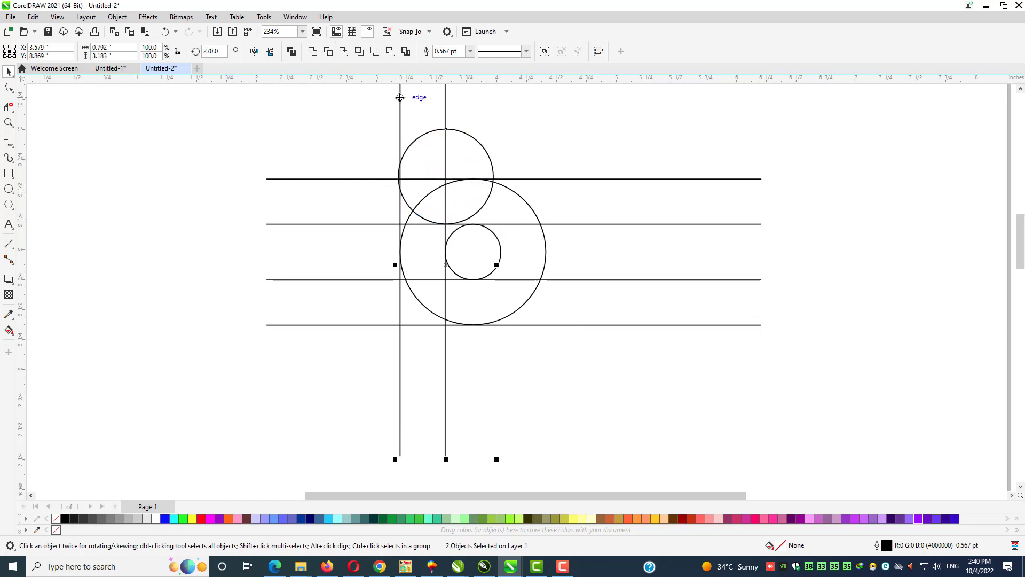
key("l")
left_click(399, 98, "shift")
left_click_drag(499, 127, 491, 136)
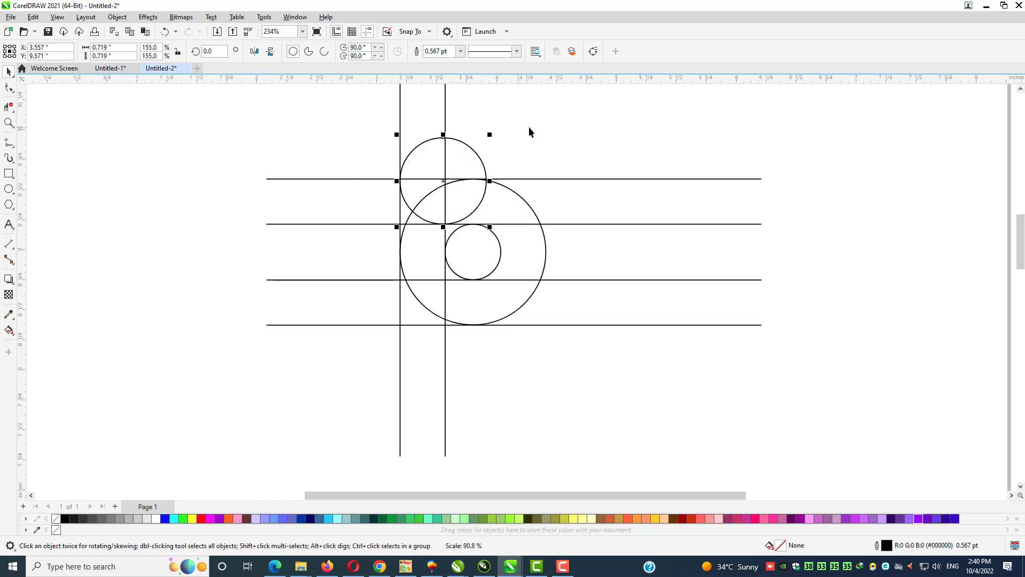
scroll(459, 182, "up", 3)
scroll(497, 206, "down", 2)
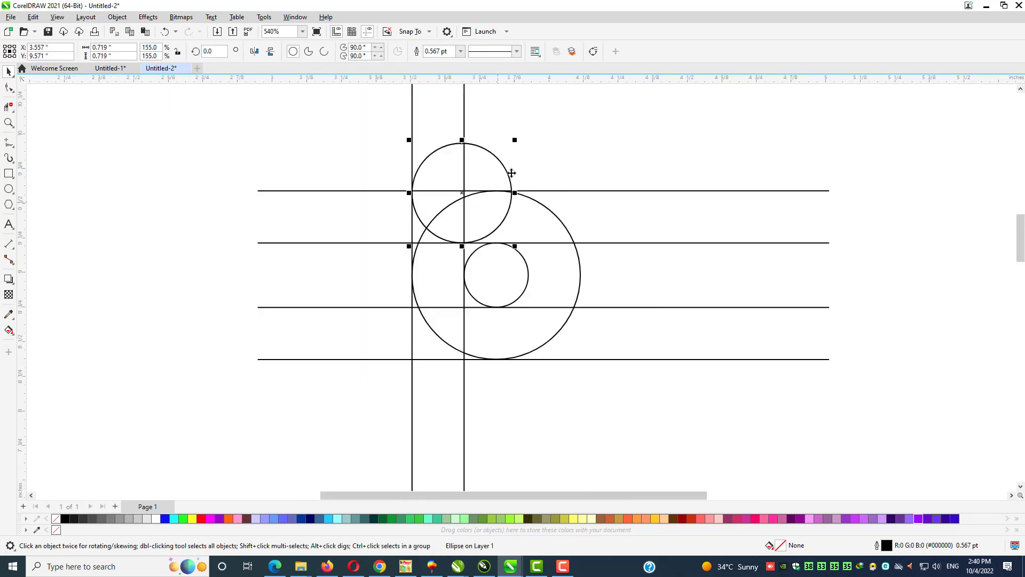
left_click_drag(516, 141, 512, 143)
scroll(464, 165, "down", 1)
Copy the upper circle straight down and align the copy's top with the third horizontal line.
key("F2")
left_click_drag(424, 130, 552, 297)
left_click_drag(484, 171, 484, 342)
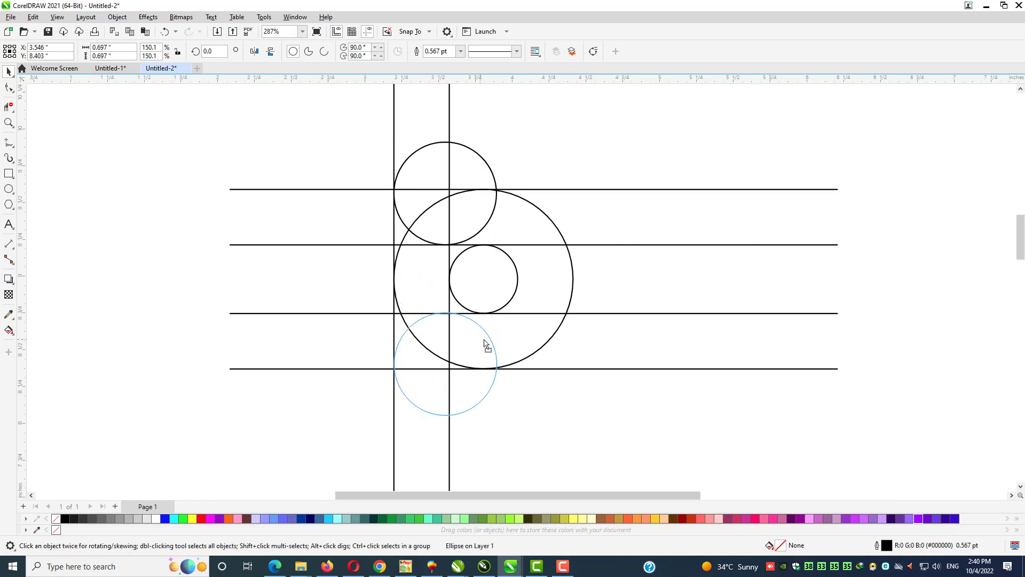
left_click_drag(483, 339, 468, 387)
left_click(652, 313, "shift")
key("t")
left_click(653, 313, "shift")
Add another copy of that circle below and align its top with the fourth horizontal line.
right_click(467, 387)
left_click(602, 369, "shift")
key("t")
left_click(587, 391)
Use Virtual Segment Delete to remove the line and arc segments crossing the P's upper arm.
key("F3")
key("F2")
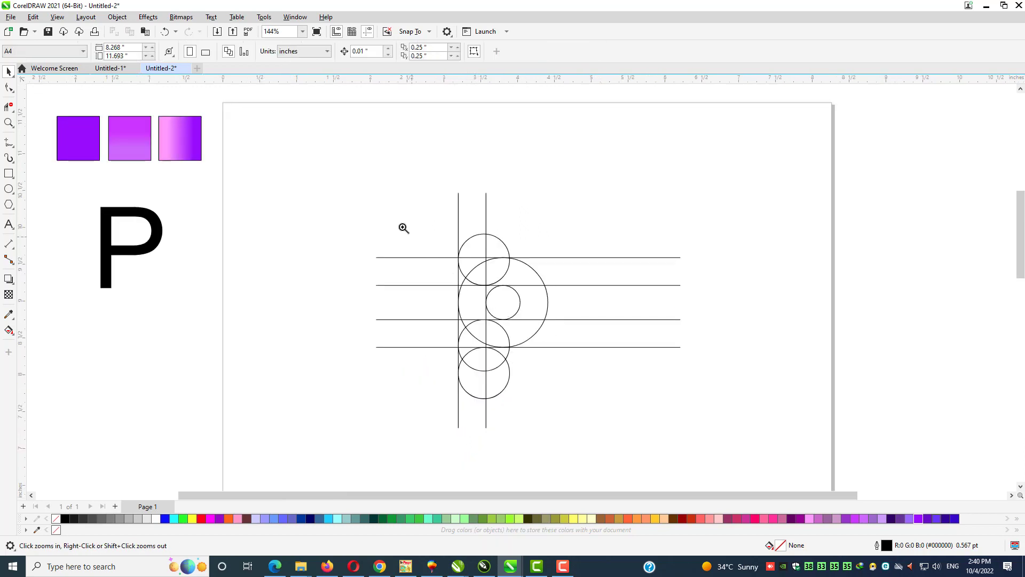
mouse_move(478, 295)
left_mouse_down()
mouse_move(639, 407)
mouse_move(634, 430)
left_mouse_up()
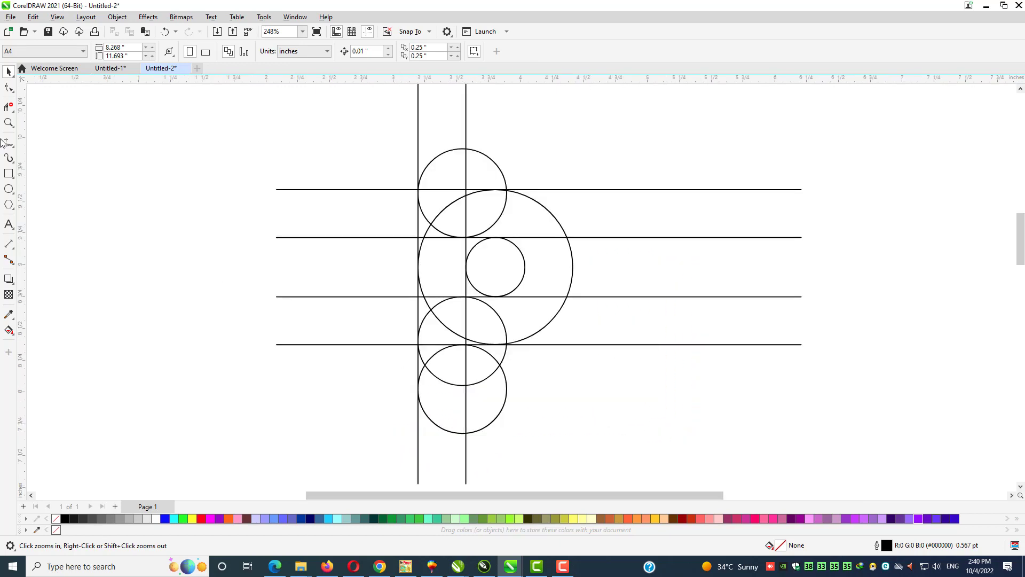
left_click(9, 107)
key("F2")
left_click_drag(398, 155, 585, 311)
left_click(439, 209)
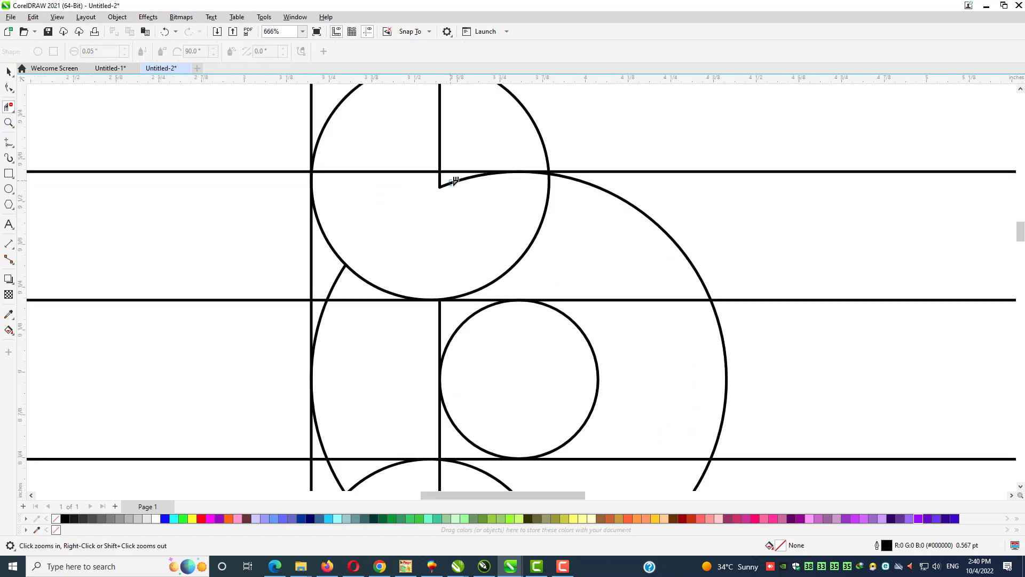
left_click_drag(561, 242, 566, 245)
left_click(623, 299)
scroll(631, 314, "down", 1)
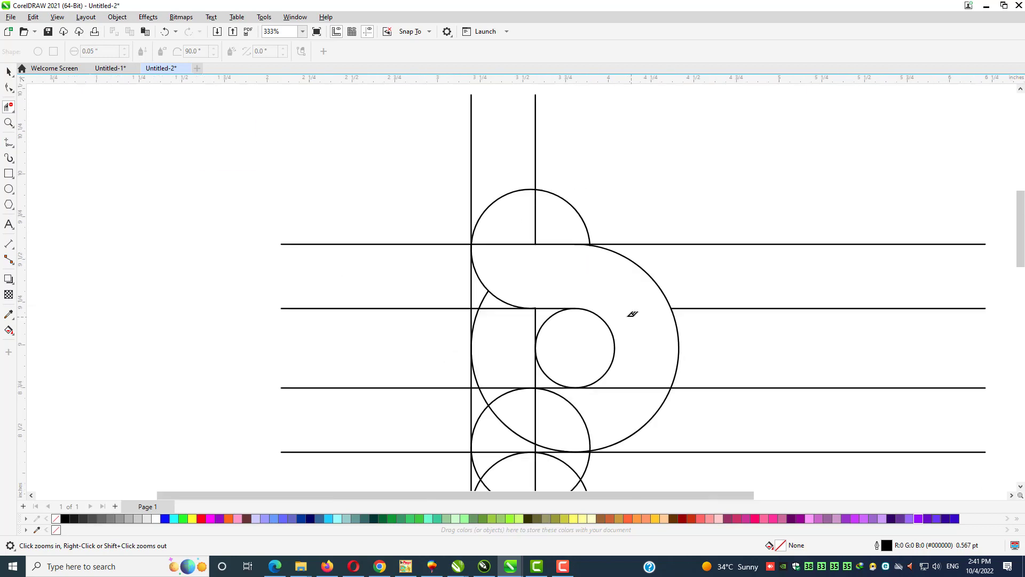
key("F2")
left_click_drag(542, 309, 697, 463)
left_click(551, 288)
key("ctrl+z")
Stretch the small inner circle downward to about 0.466 in high so it meets the third horizontal line.
key("space")
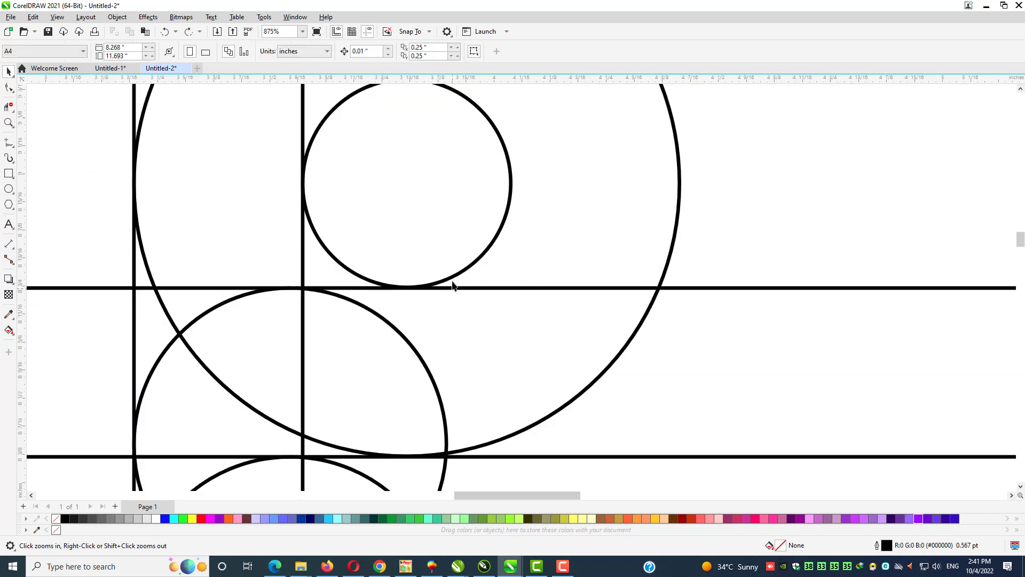
left_click(450, 278)
key("F2")
left_click_drag(394, 262, 447, 316)
left_click_drag(421, 280, 419, 283)
key("ctrl+z")
scroll(552, 264, "down", 4)
Remove the line and arc segments crossing the P's lower arm with Virtual Segment Delete.
key("space")
left_click(609, 265)
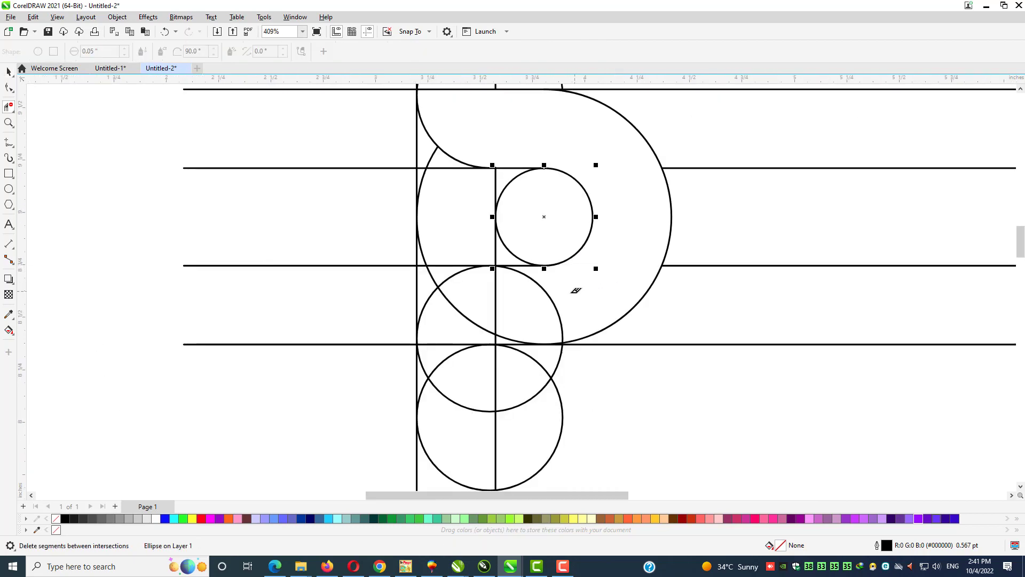
left_click(549, 304)
left_click(496, 301)
left_click(473, 321)
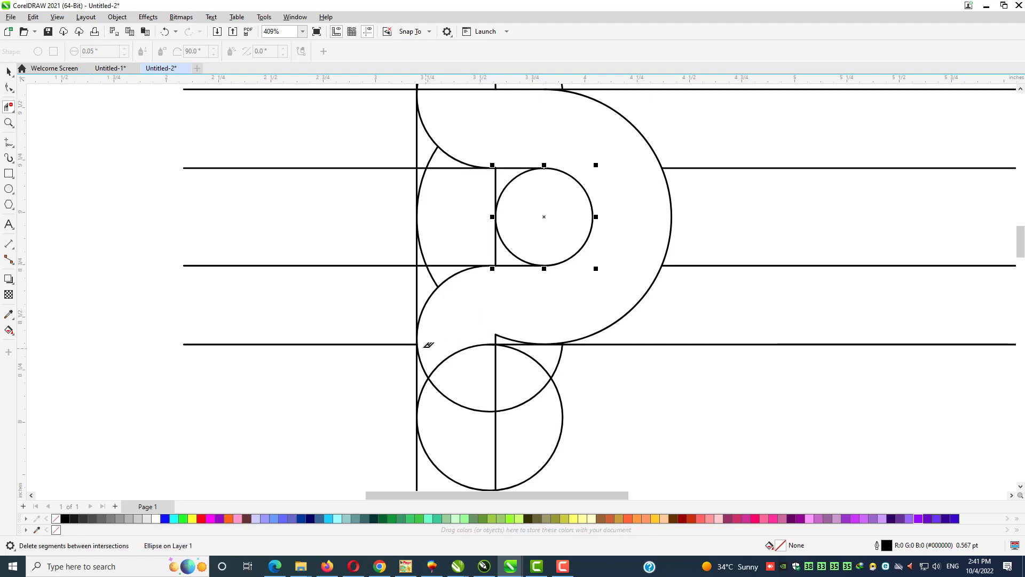
key("F2")
left_click_drag(441, 298, 538, 371)
left_click(560, 308)
left_click(590, 297)
scroll(586, 302, "down", 2)
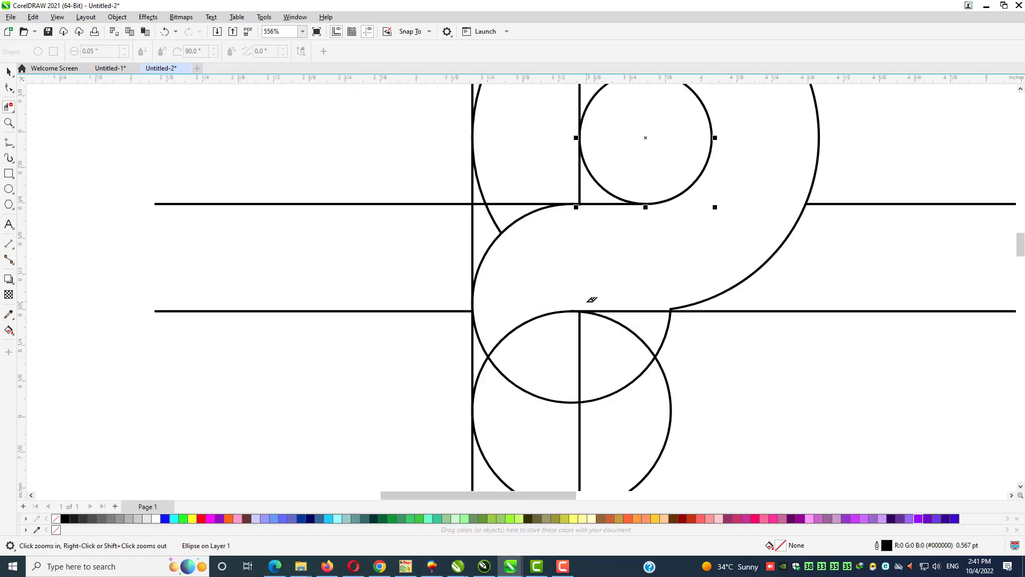
scroll(587, 302, "down", 1)
key("F2")
left_click_drag(601, 277, 645, 328)
scroll(648, 323, "down", 2)
key("space")
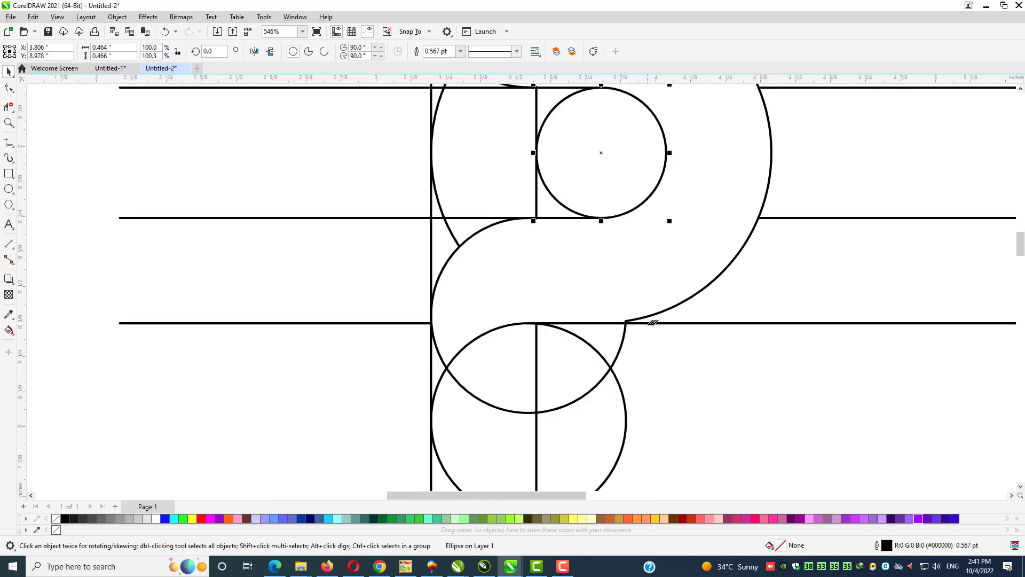
scroll(648, 323, "down", 1)
key("F2")
left_click_drag(662, 287, 718, 336)
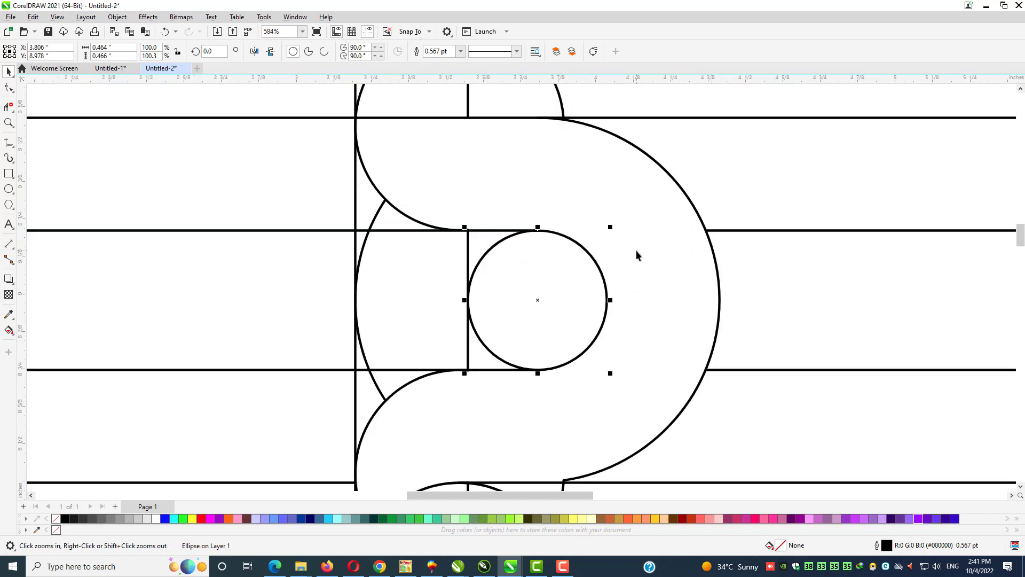
Delete the large circle's leftover left arc, the horizontal segments inside the upper stem and the small circle's left half.
key("space")
left_click(635, 250)
key("space")
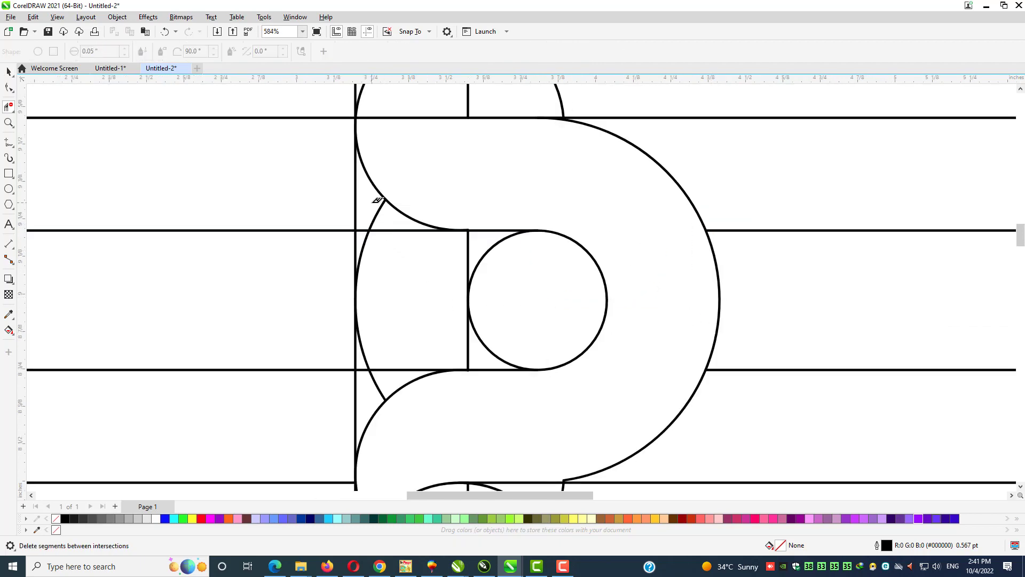
left_click(364, 239)
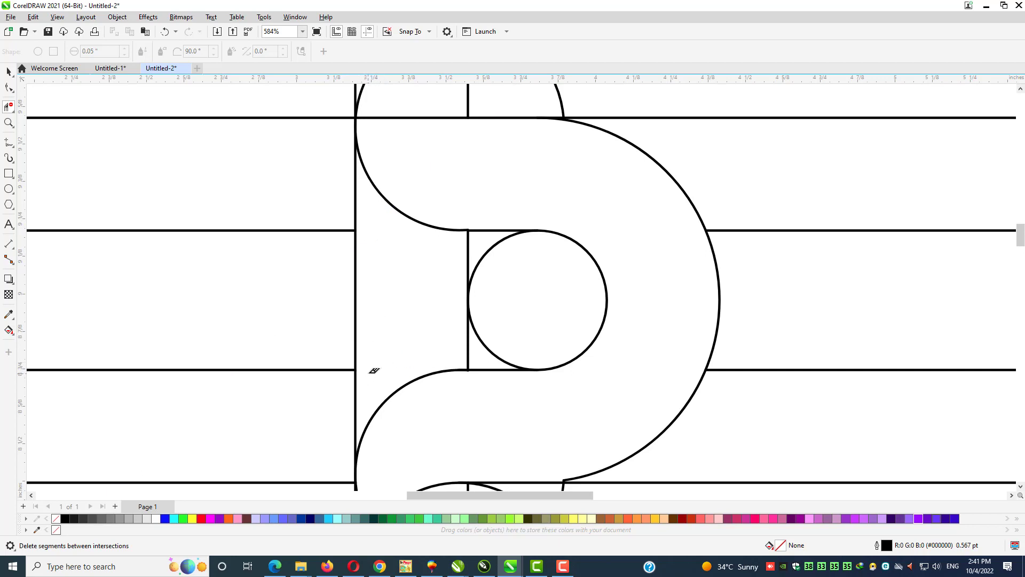
scroll(371, 369, "down", 1)
key("F2")
left_click_drag(417, 261, 598, 477)
left_click(382, 163)
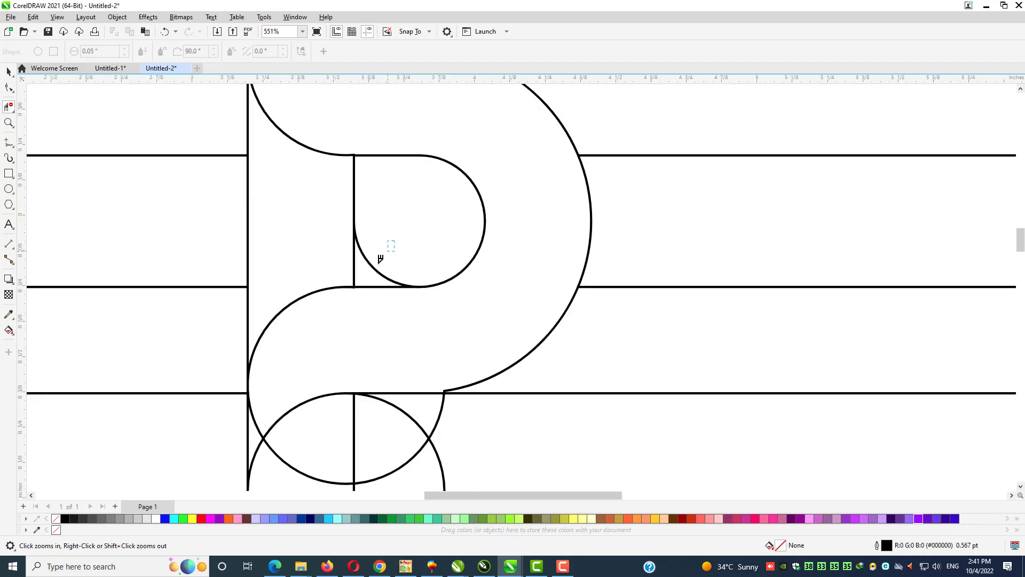
Delete the arc segments of the third-line circle that cross the lower stem left of the inner vertical line.
scroll(377, 271, "down", 3)
scroll(339, 286, "up", 4)
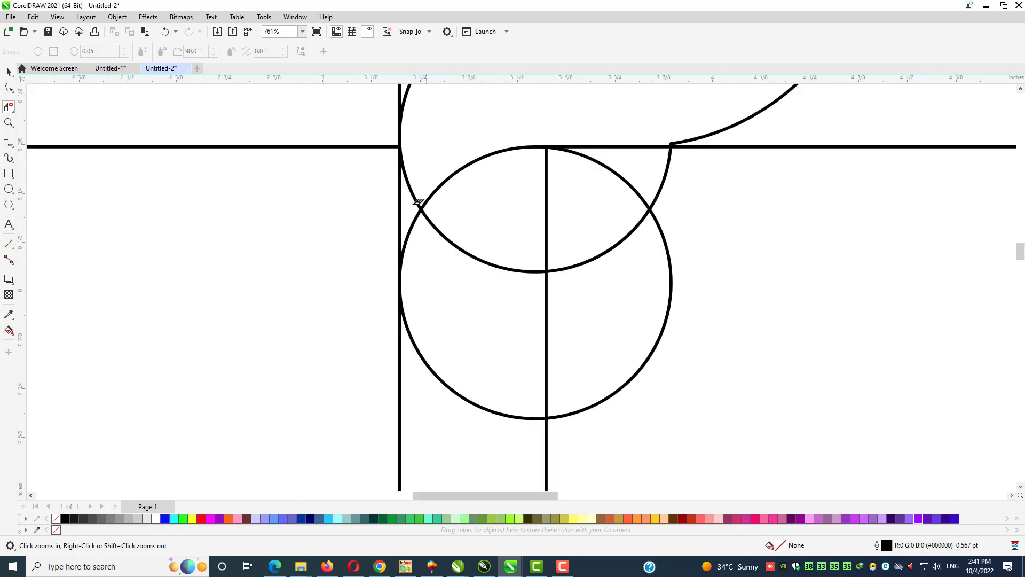
left_click(448, 278)
scroll(549, 274, "down", 4)
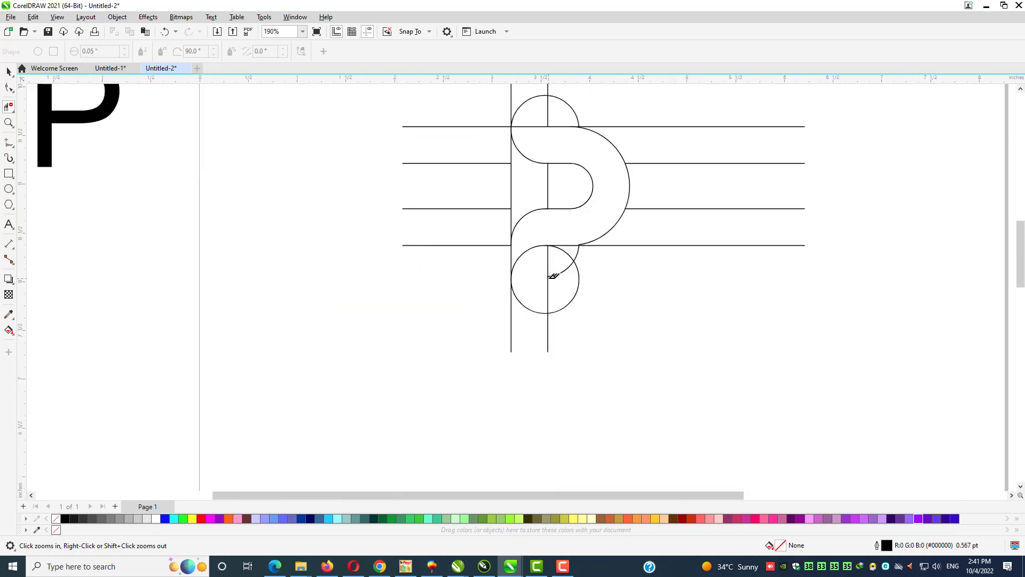
left_click_drag(607, 272, 606, 269)
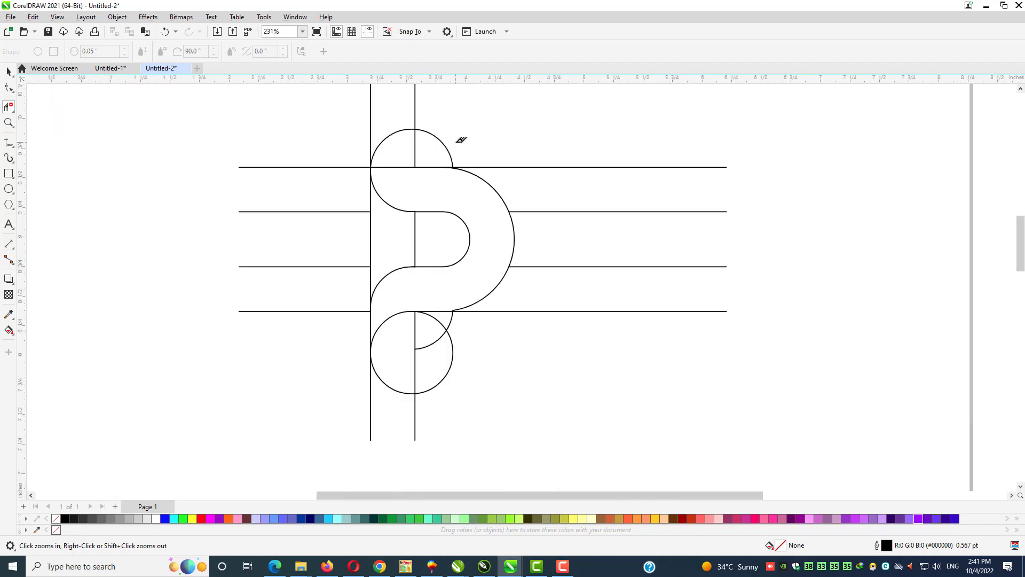
Apply Smart Fill in blue to the P's curved band, the upper stem area and the lower stem area.
key("space")
left_click(9, 330)
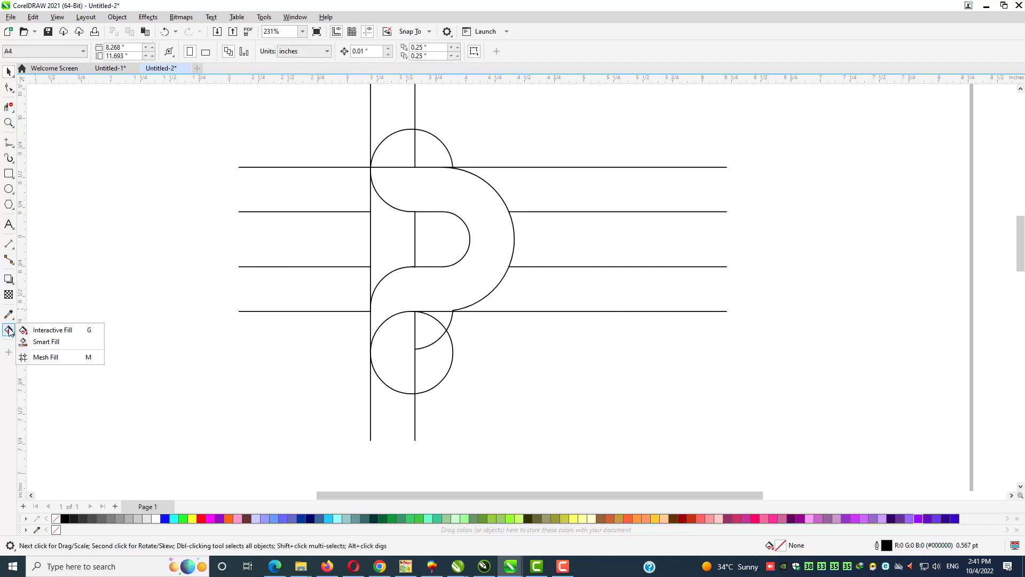
left_click(43, 341)
left_click(470, 198)
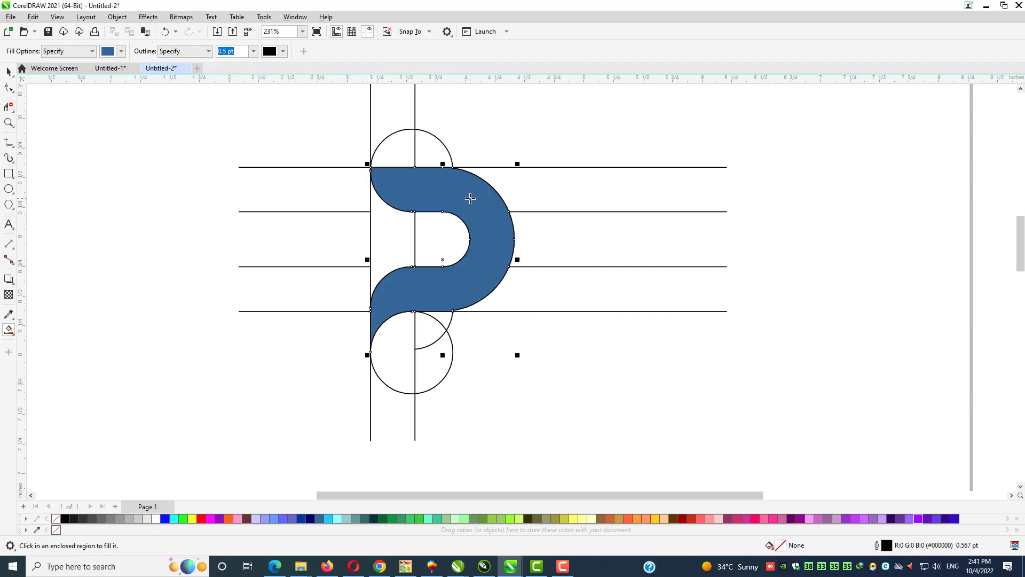
left_click(399, 240)
left_click(401, 346)
key("space")
left_click(500, 352)
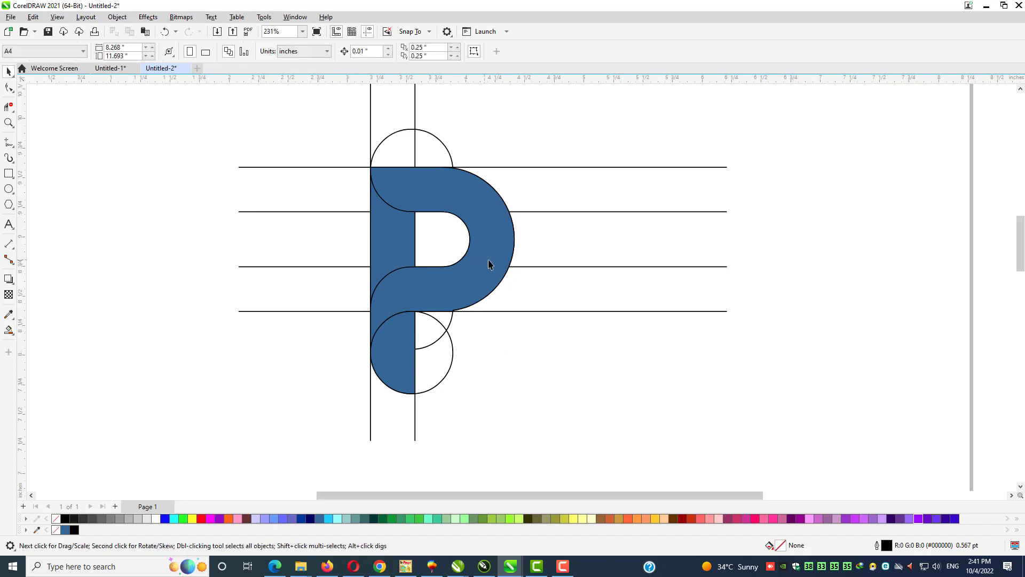
Select the three filled pieces of the P and cut them from the drawing.
left_click(490, 261)
left_click(391, 242, "shift")
right_click(484, 234)
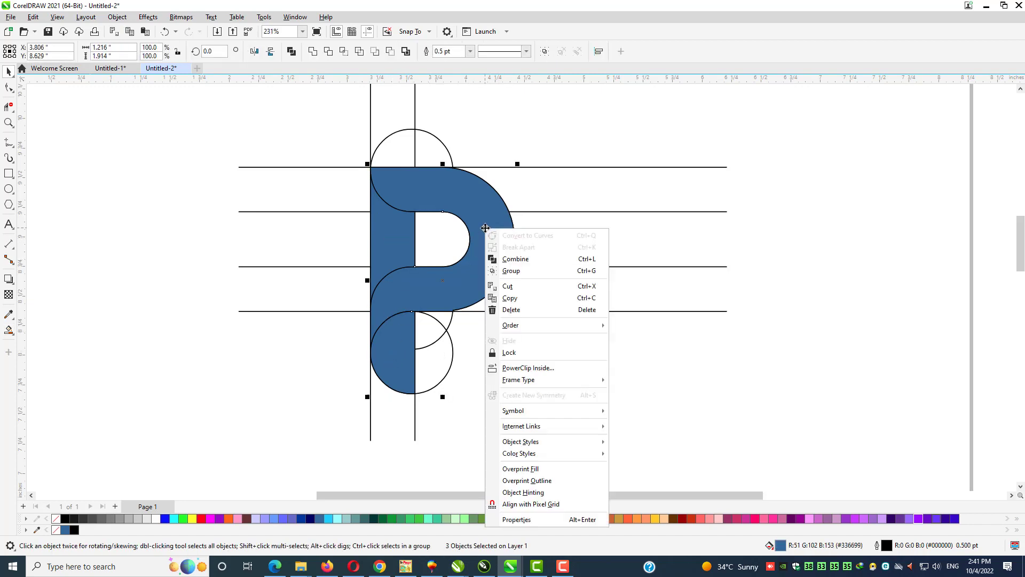
left_click(508, 285)
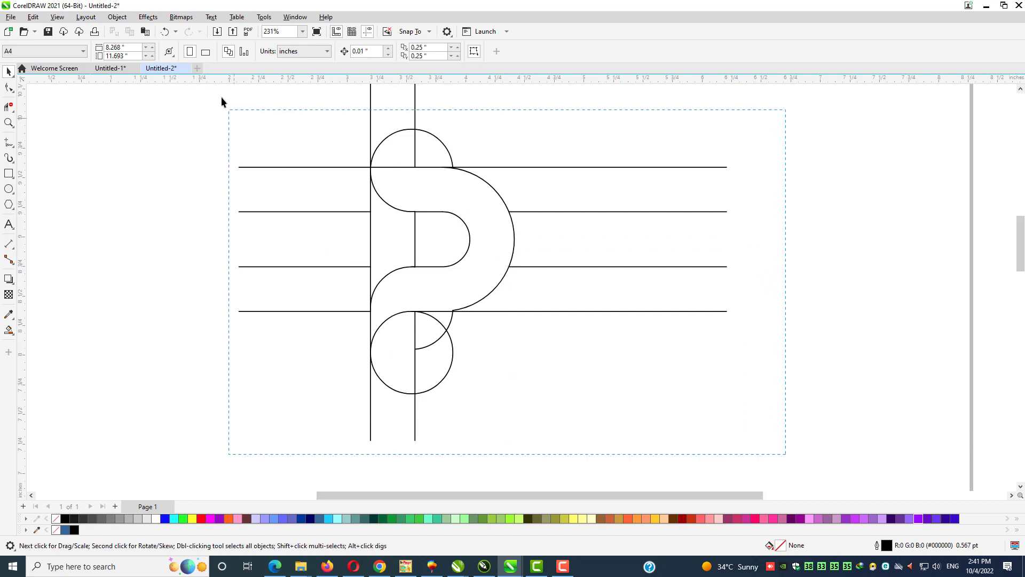
Select all the construction lines and circles and move them off the page, to its right.
mouse_move(221, 97)
left_mouse_down()
mouse_move(191, 81)
mouse_move(175, 119)
left_mouse_up()
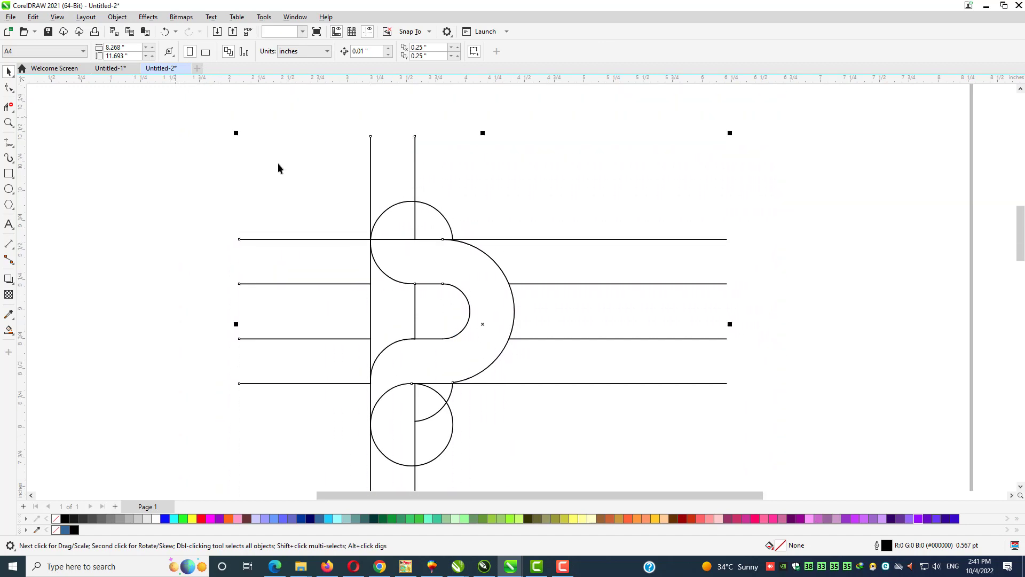
scroll(344, 200, "down", 1)
left_click_drag(433, 271, 822, 278)
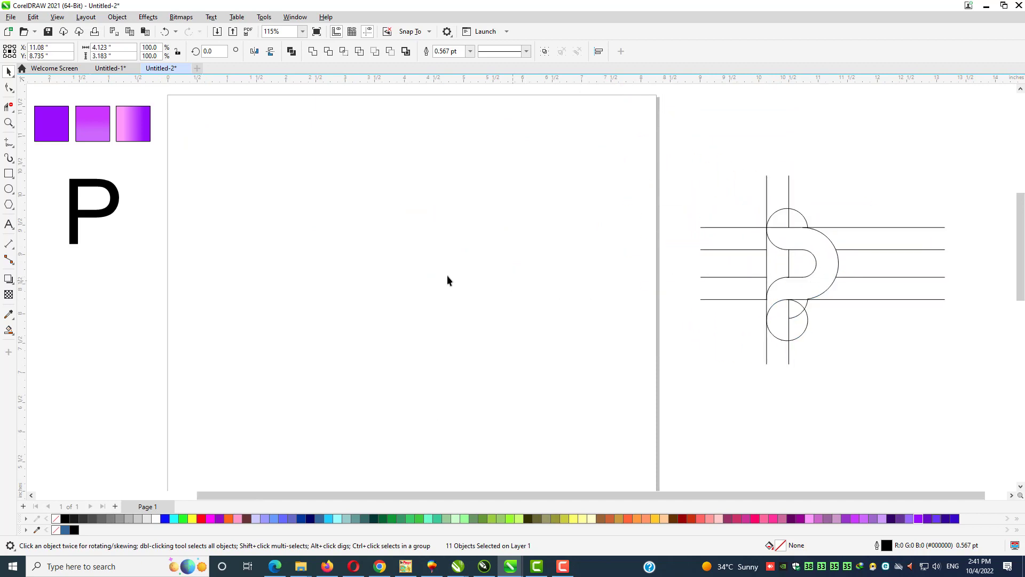
Paste the three cut pieces of the P onto the page.
right_click(357, 265)
left_click(401, 346)
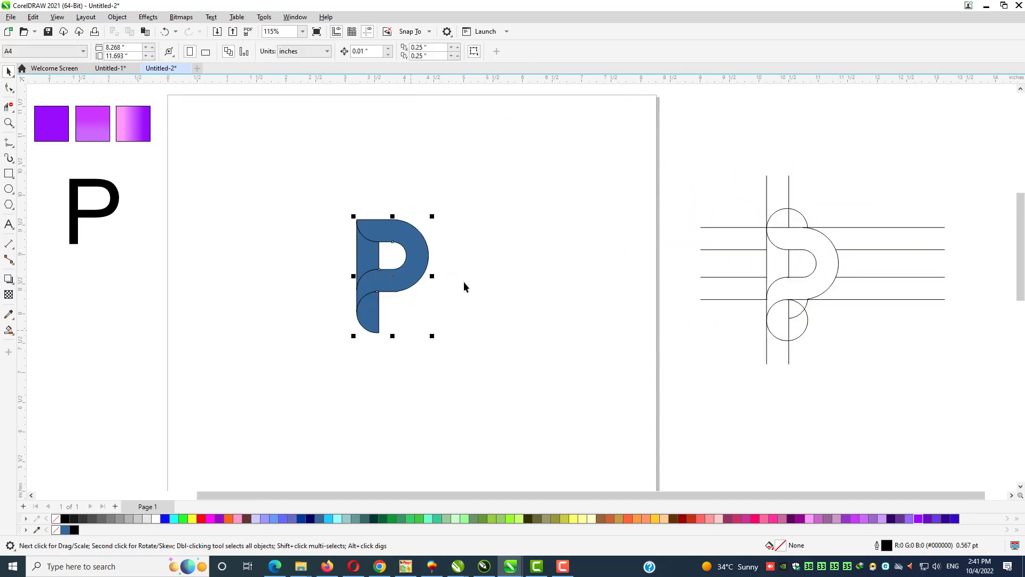
left_click(482, 247)
Delete the stray nodes forming the small notch on the curved band's lower outer edge.
left_click(421, 258)
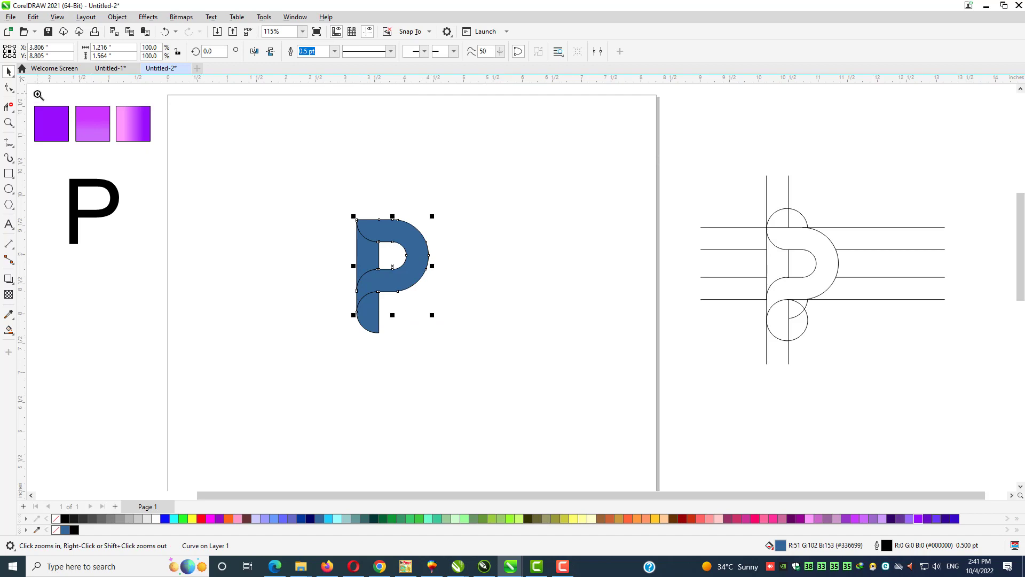
left_click_drag(393, 329, 491, 383)
left_click(357, 293)
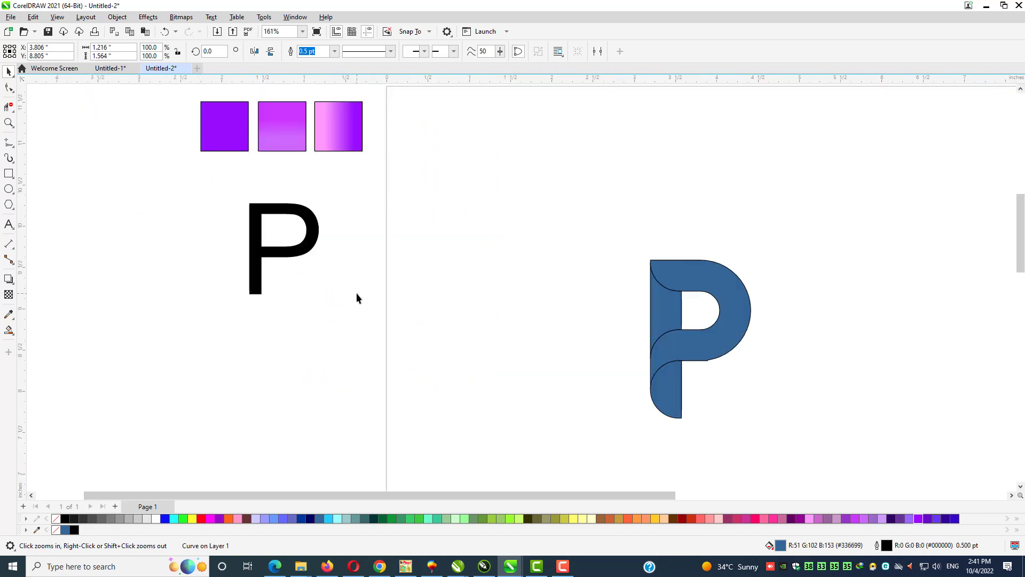
left_click(704, 349)
key("F2")
left_click_drag(698, 348, 732, 381)
key("F10")
left_click_drag(465, 255, 414, 227)
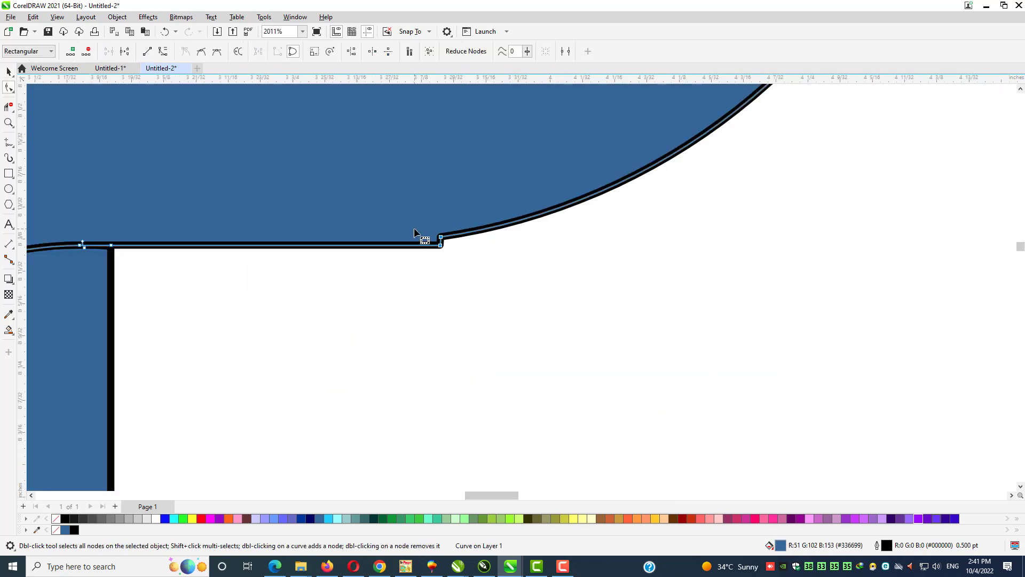
scroll(414, 228, "down", 2)
key("Delete")
scroll(453, 253, "down", 2)
Select all three pieces of the P together.
key("F2")
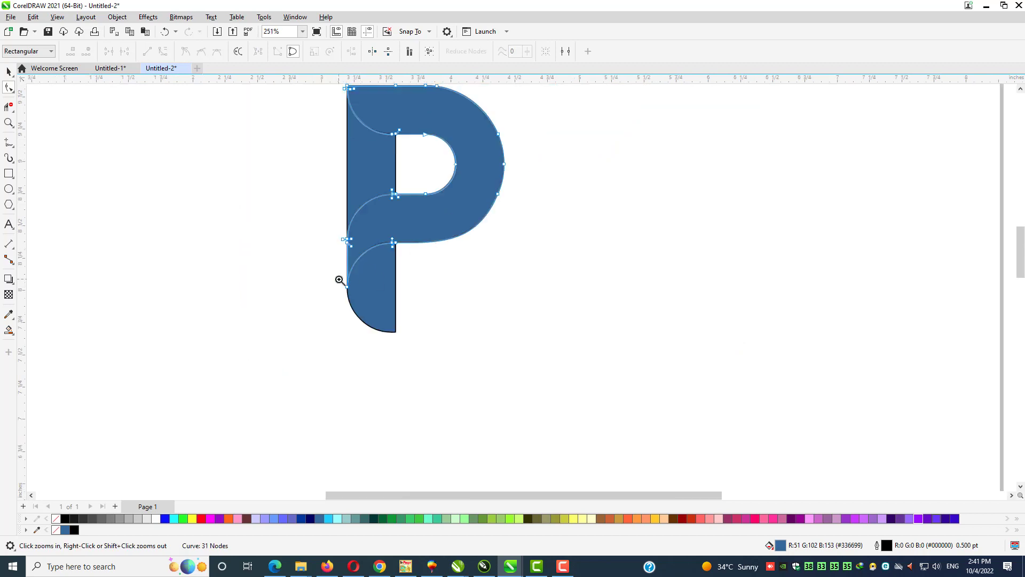
left_click_drag(339, 279, 598, 80)
key("space")
left_click(469, 210)
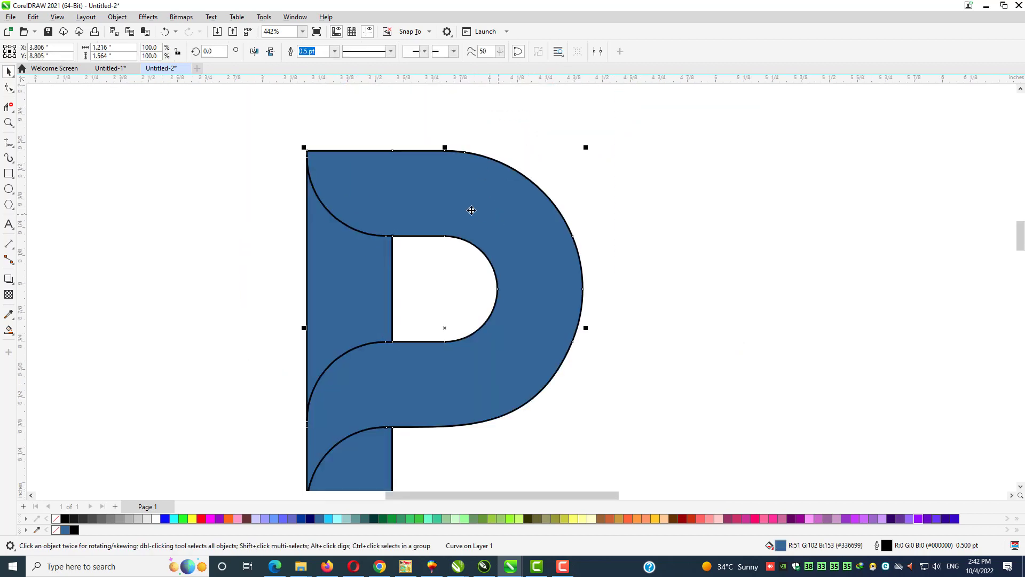
scroll(423, 206, "down", 2)
scroll(424, 206, "down", 4)
scroll(492, 342, "up", 3)
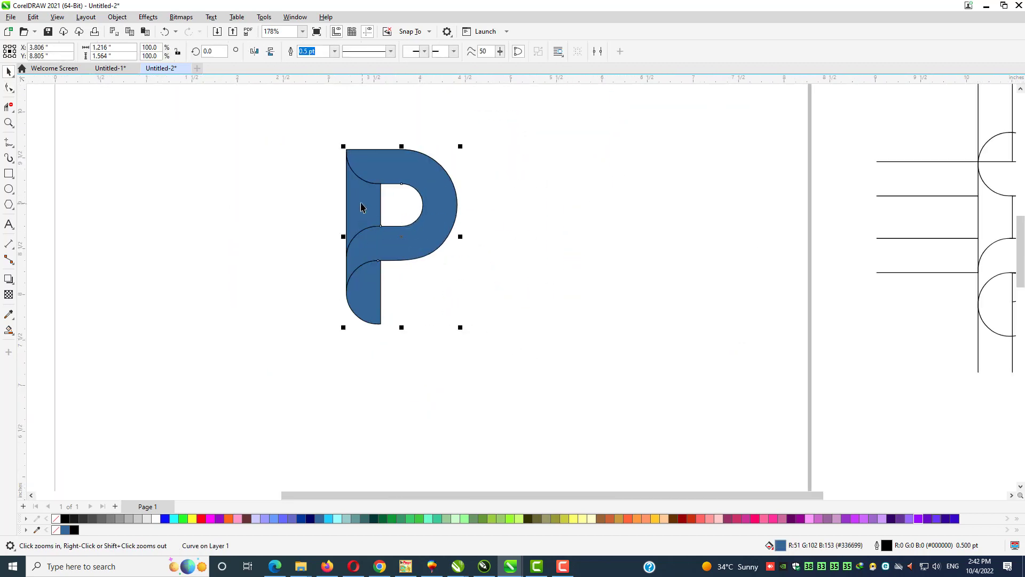
key("ctrl+k")
right_click(56, 529)
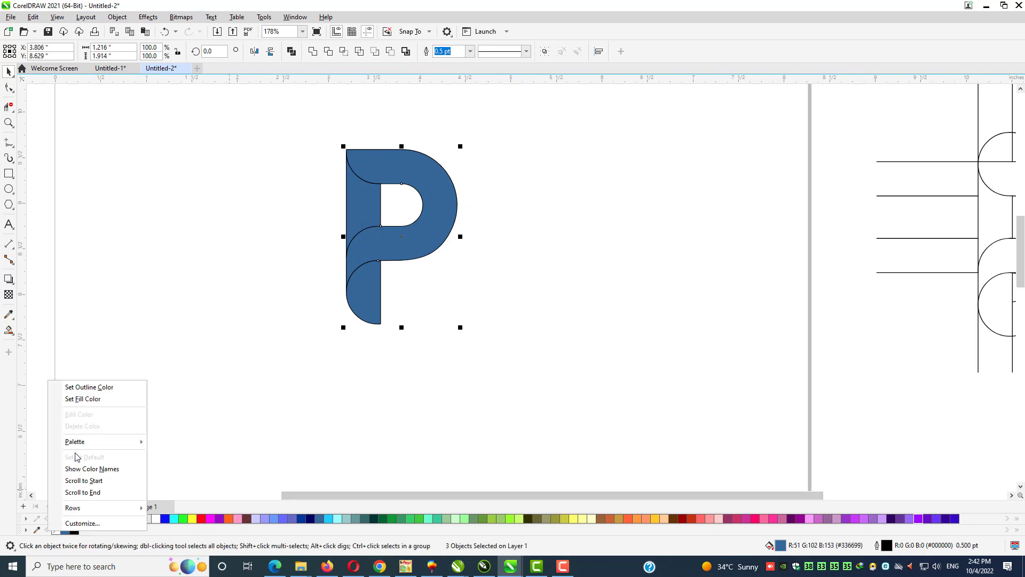
left_click(103, 401)
key("ctrl+z")
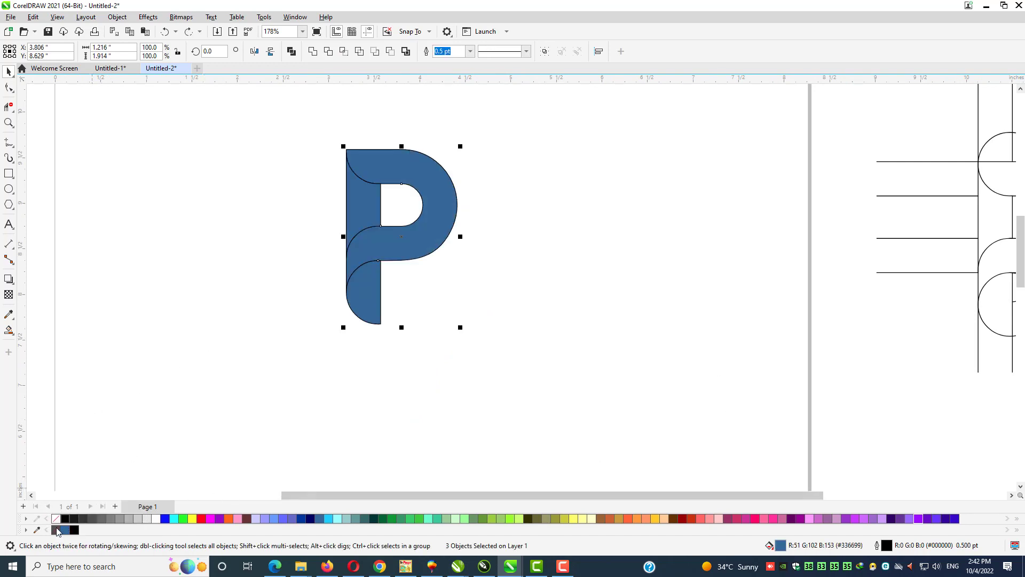
Remove the outline from the three selected pieces of the P.
right_click(57, 529)
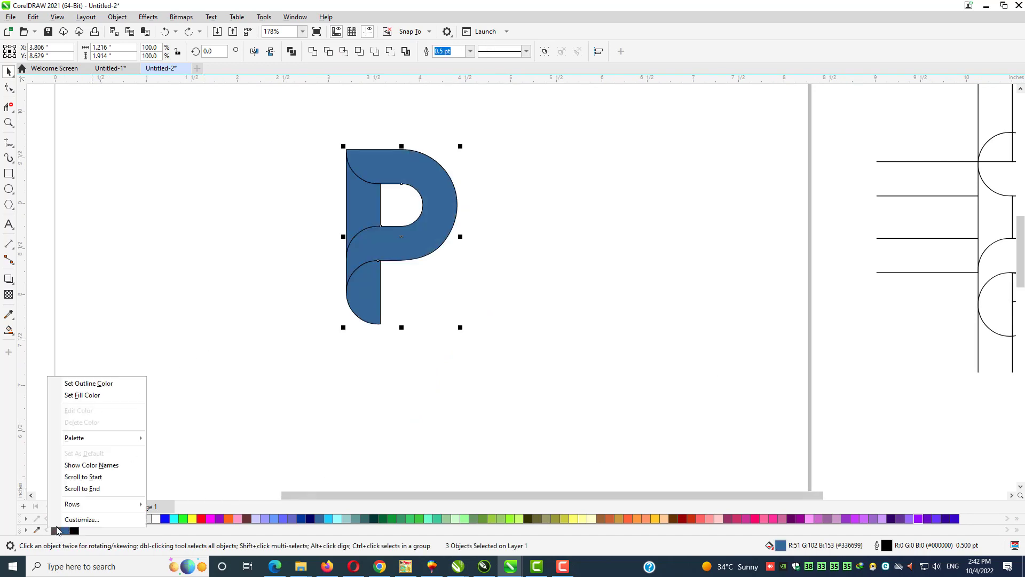
left_click(107, 384)
Copy the pink-to-purple gradient fill from the third sample square onto the P's curved band.
left_click(354, 248)
scroll(355, 247, "down", 3)
left_click_drag(241, 170, 452, 309)
left_click(8, 329)
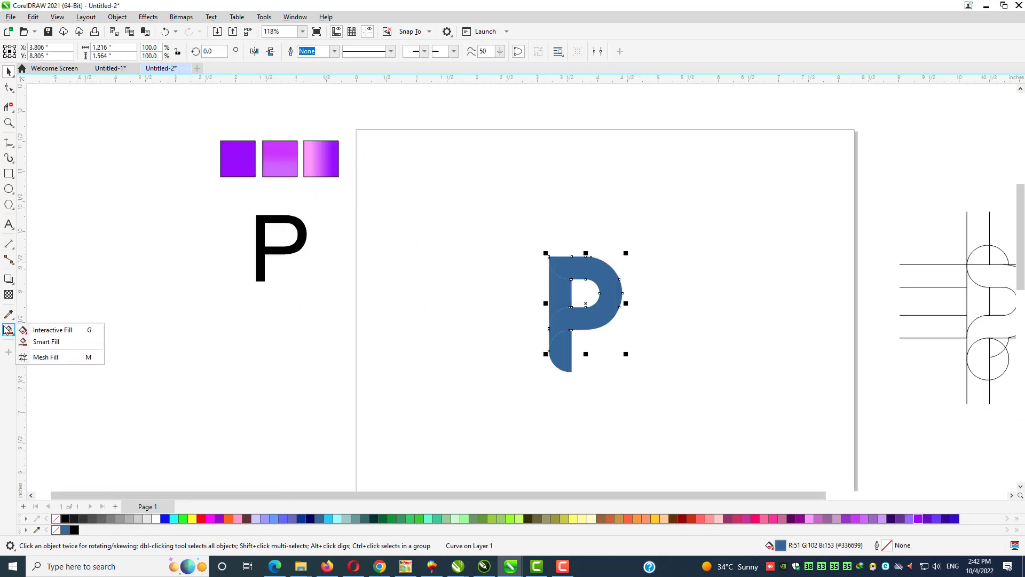
left_click(37, 329)
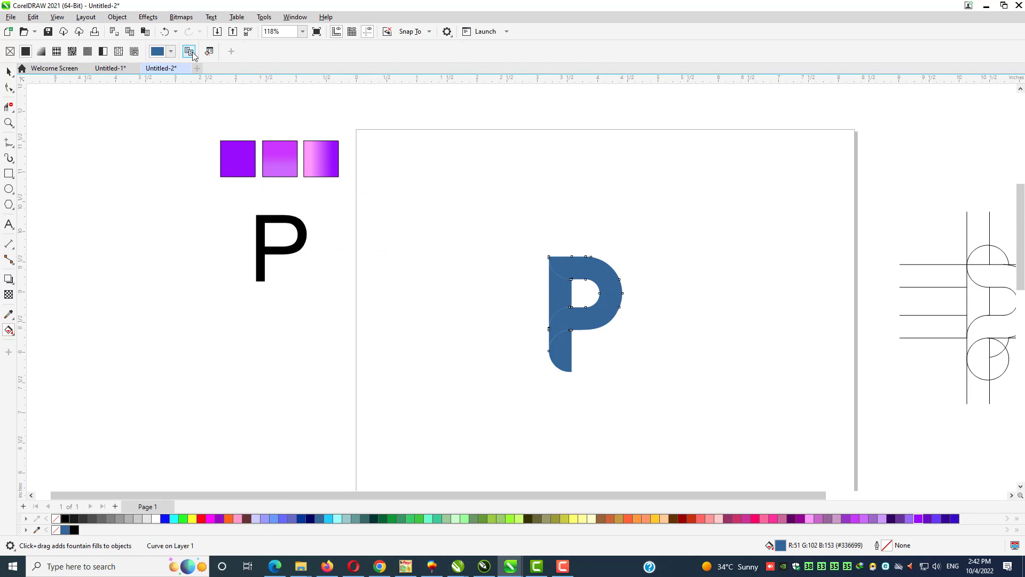
left_click(320, 161)
key("space")
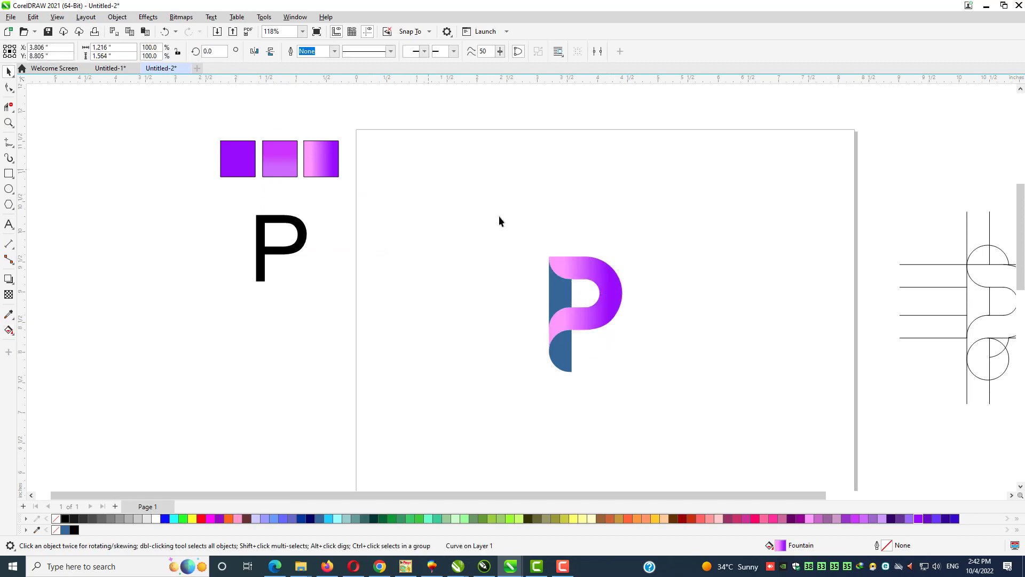
left_click(499, 216)
Copy the vertical magenta gradient fill from the middle sample square onto the upper stem piece.
left_click(565, 300)
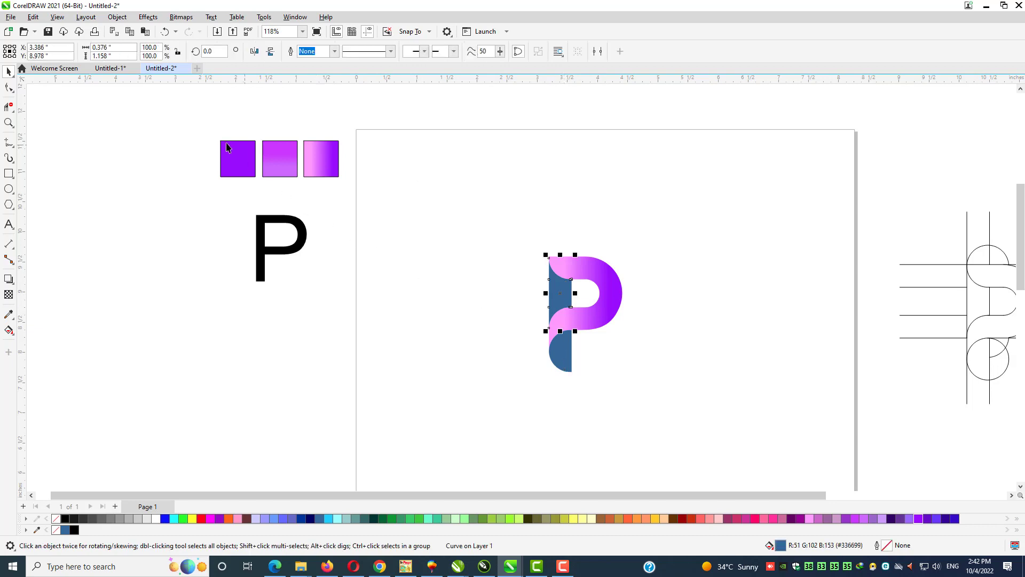
key("g")
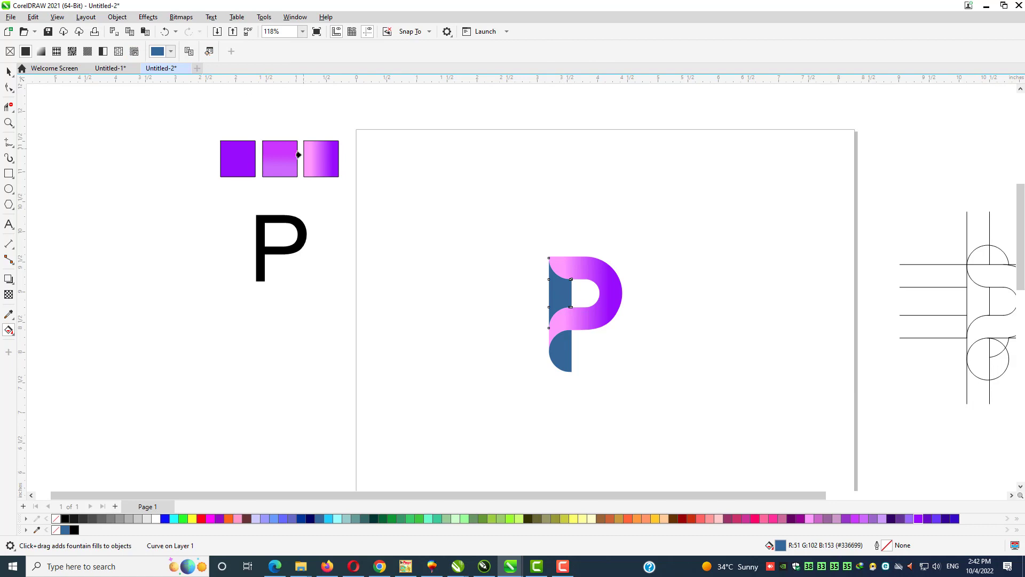
left_click(299, 156)
key("space")
left_click(635, 335)
Repeat the gradient fill copy on the lower stem piece.
left_click(566, 347)
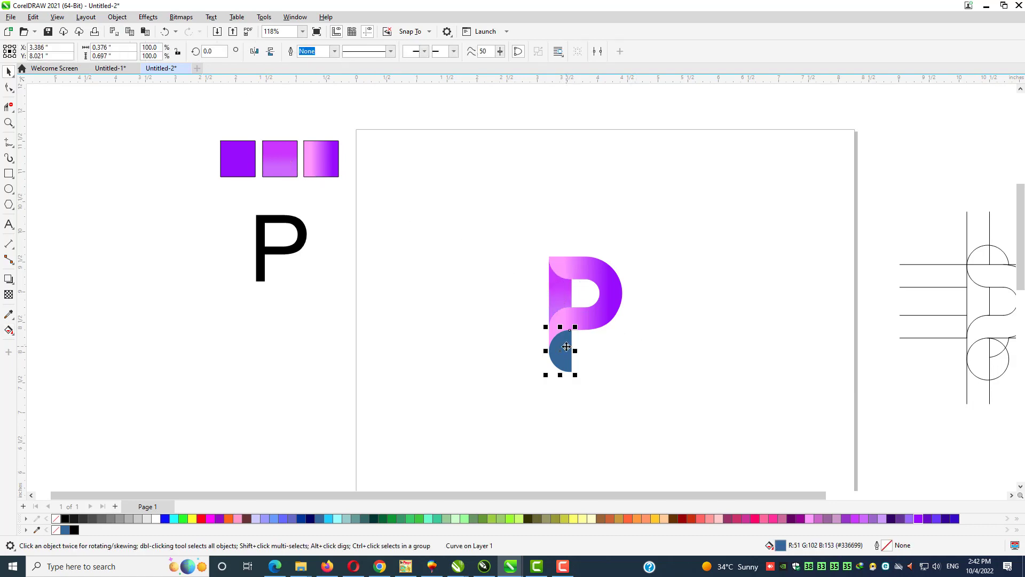
key("ctrl+r")
left_click(628, 367)
Copy the gradient-filled upper stem piece to the clipboard.
left_click(547, 288)
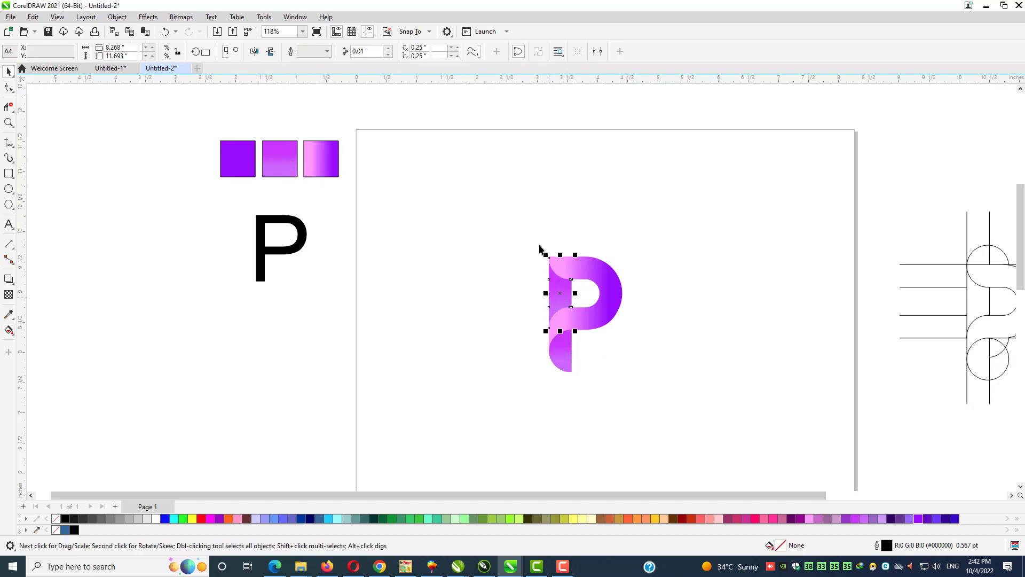
key("z")
left_click_drag(543, 250, 659, 389)
key("Escape")
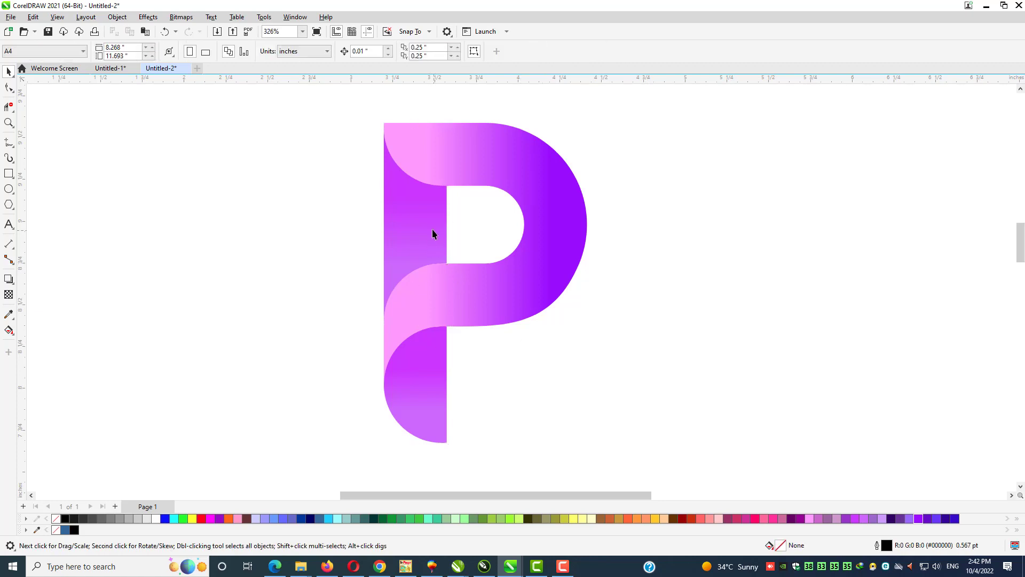
left_click(432, 230)
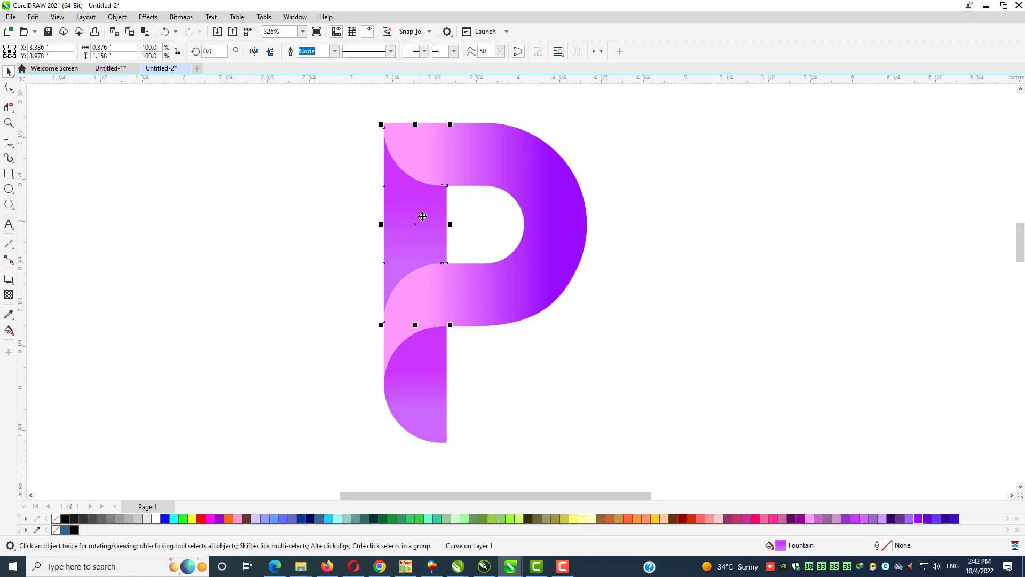
right_click(422, 216)
left_click(470, 263)
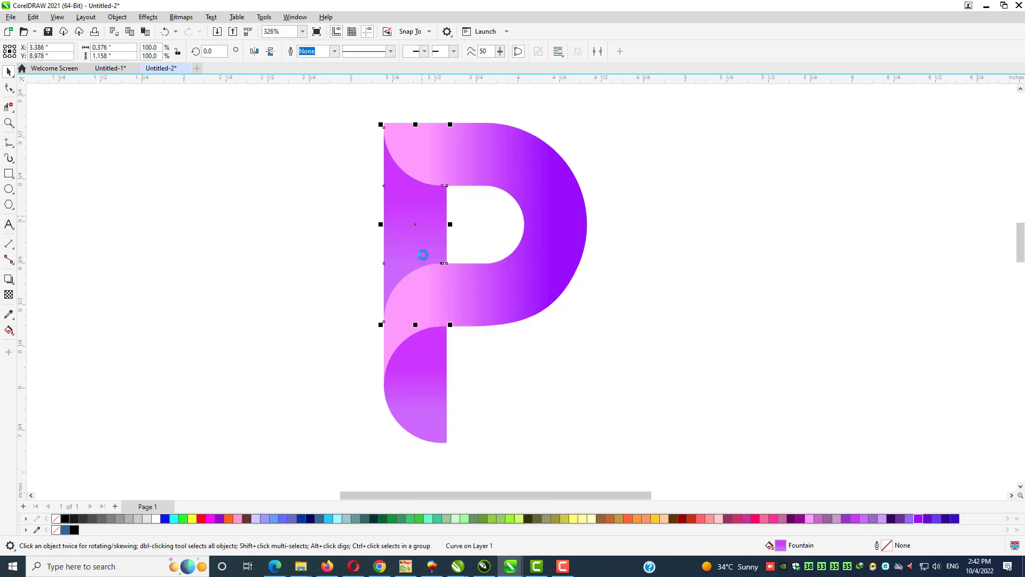
left_click(394, 224)
right_click(395, 224)
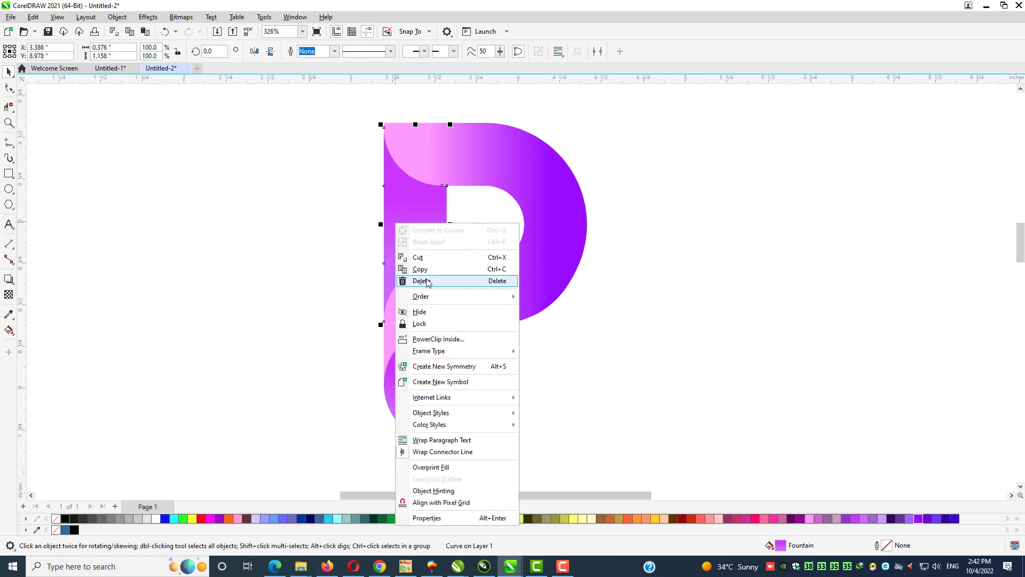
left_click(335, 290)
Copy the upper stem piece again to duplicate it in place, and undo its trial move to the left.
left_click(406, 213)
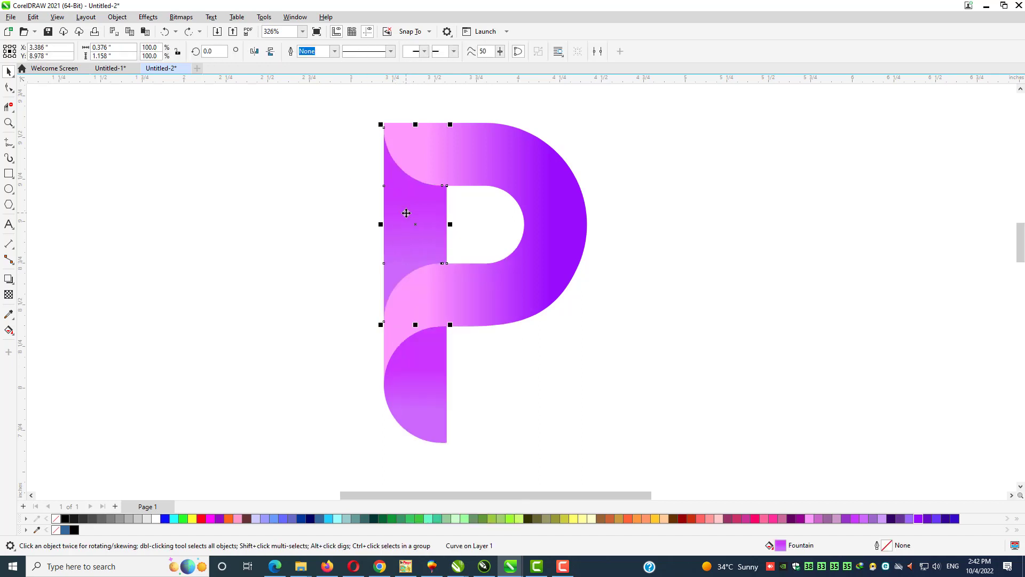
right_click(406, 213)
left_click(433, 259)
right_click(413, 212)
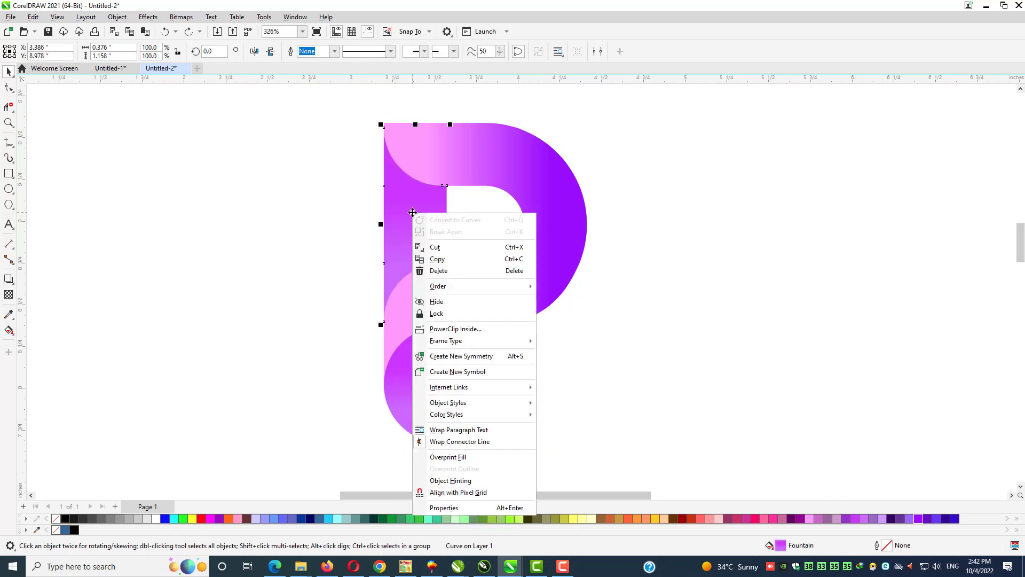
left_click(394, 245)
left_click_drag(424, 234, 360, 224)
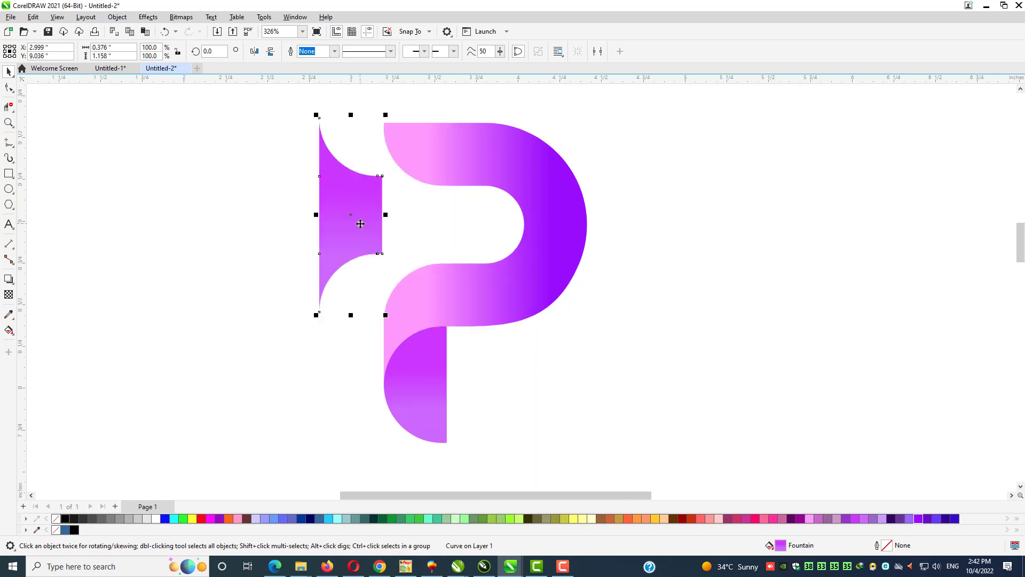
key("ctrl+z")
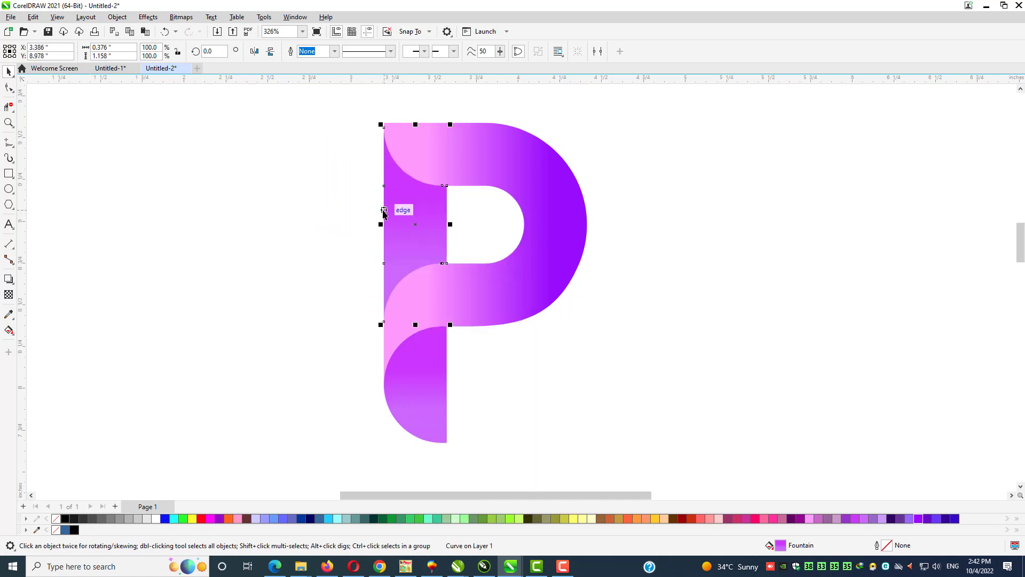
Sample the solid purple square's colour #9900FF with the Color Eyedropper and apply it to the upper stem piece.
scroll(384, 209, "down", 2)
key("F2")
left_click_drag(166, 103, 479, 302)
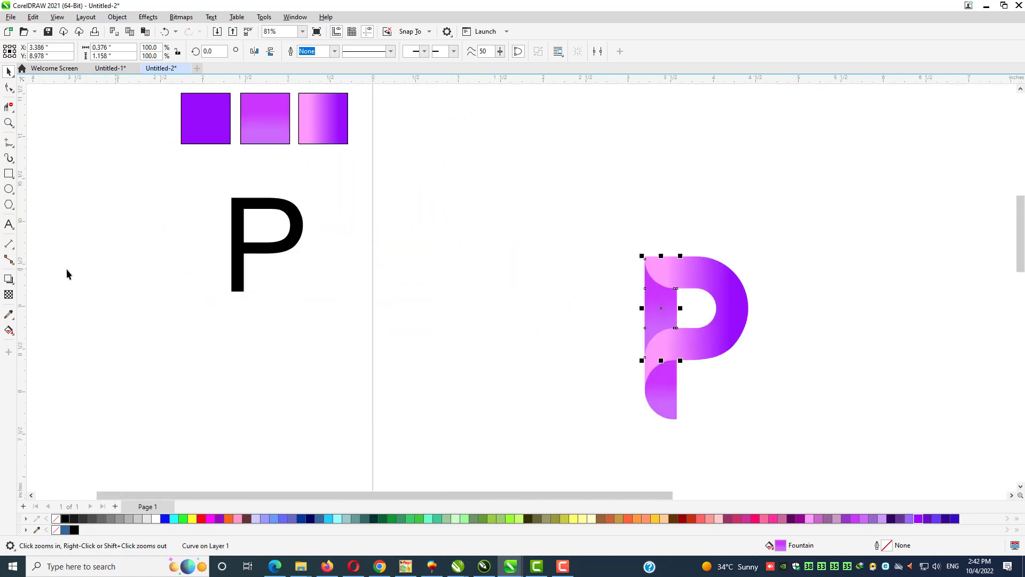
left_click(11, 315)
left_click(203, 133)
left_click(665, 307)
scroll(703, 454, "up", 1)
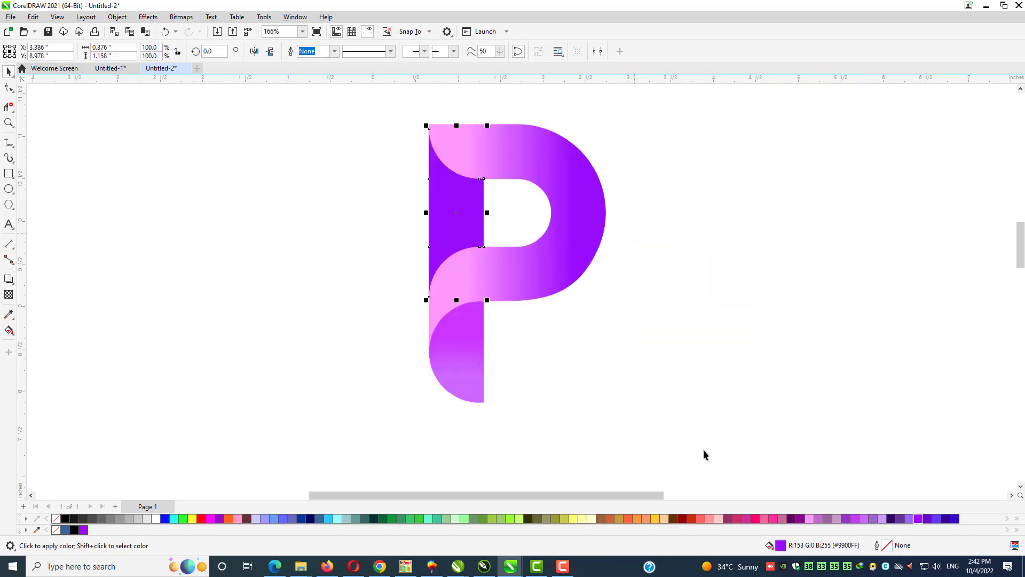
Sample purple #9900FF from the upper stem and apply it to the lower stem piece.
left_click(442, 384)
key("space")
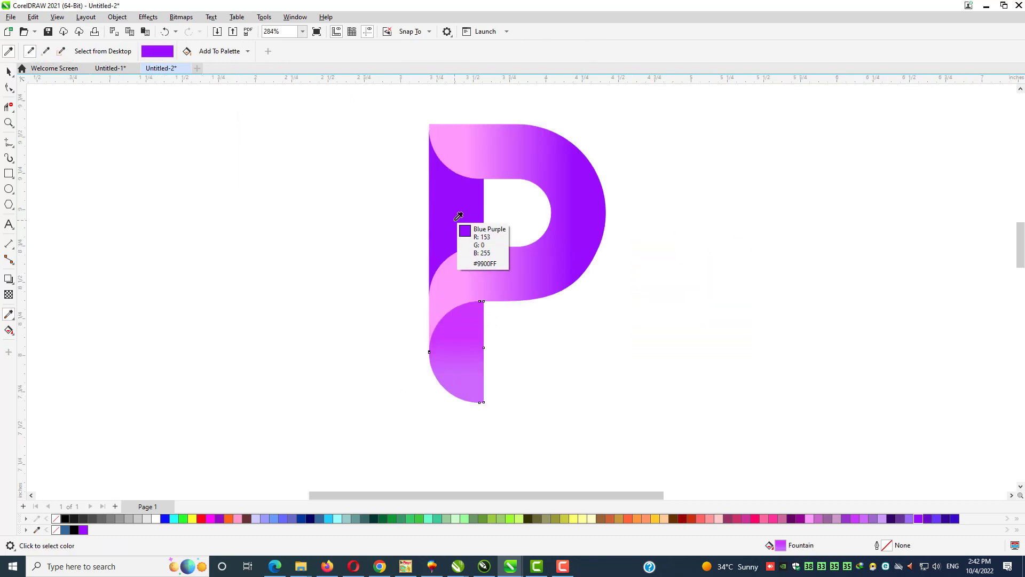
left_click(458, 217)
left_click(460, 334)
key("space")
Apply a vertical fountain transparency at -90° to the purple upper stem piece, fading downward from beneath the band.
left_click(451, 227)
key("F2")
left_click_drag(399, 129, 598, 335)
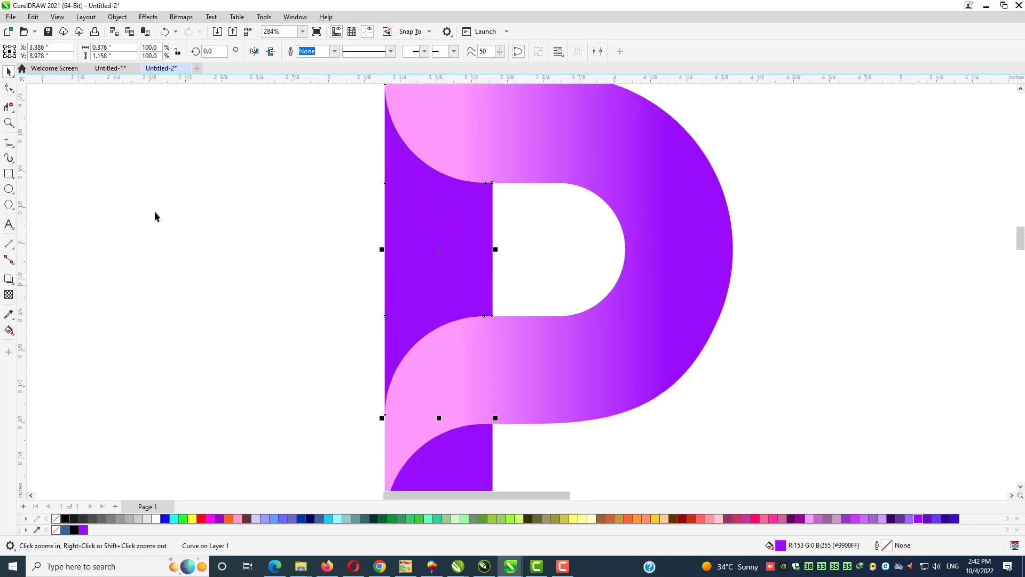
left_click(8, 294)
left_click_drag(430, 140, 431, 181)
left_click_drag(430, 251, 430, 243)
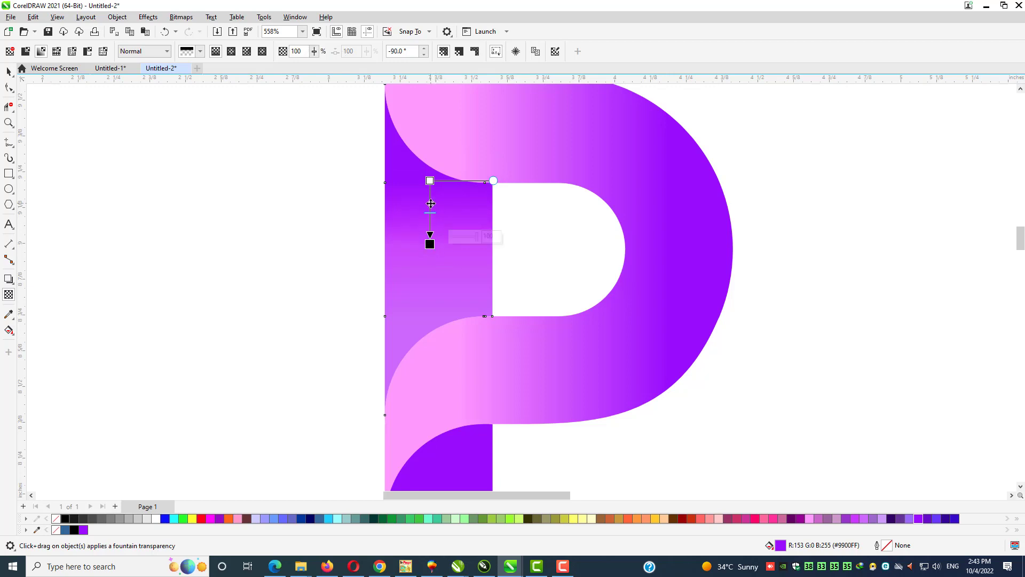
left_click_drag(431, 204, 497, 329)
Apply a slanted fountain transparency to the purple lower stem piece, fading down from its curved edge, and deselect it.
scroll(436, 206, "down", 2)
key("F2")
left_click(480, 304)
key("space")
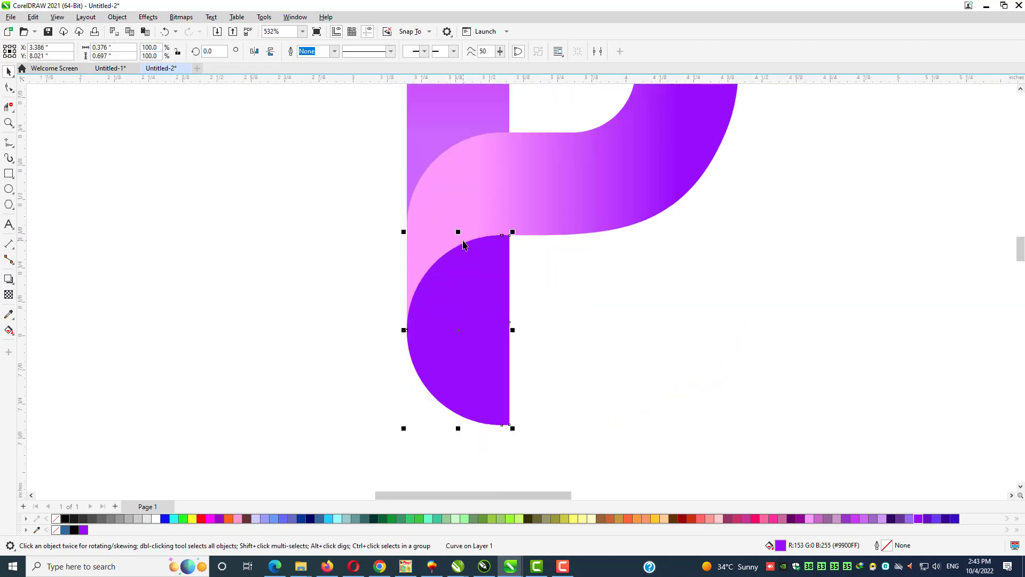
key("space")
left_click_drag(465, 218, 464, 309)
left_click_drag(464, 218, 451, 250)
left_click_drag(466, 315, 471, 309)
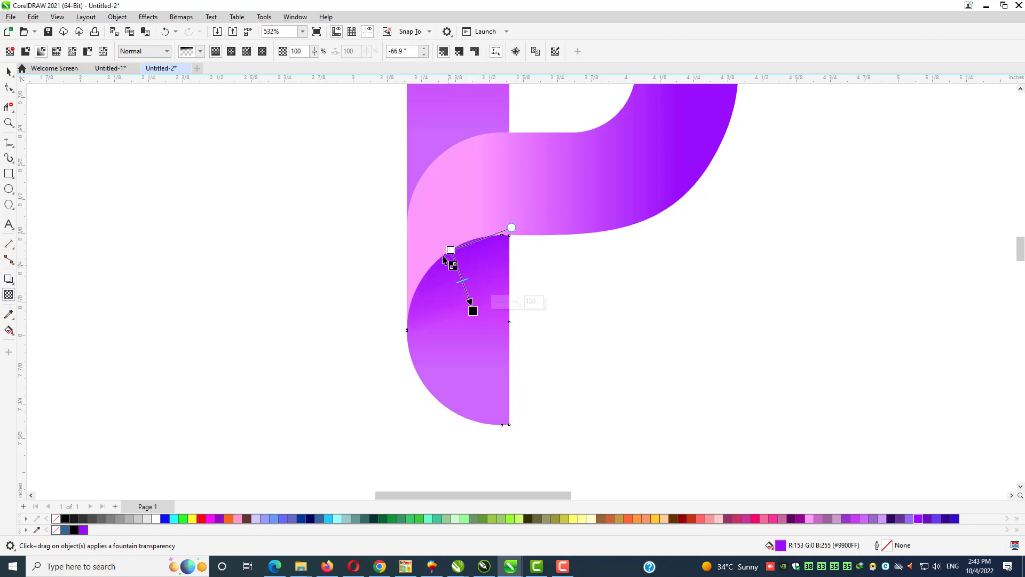
left_click_drag(451, 250, 448, 260)
key("space")
left_click(589, 297)
scroll(558, 272, "down", 2)
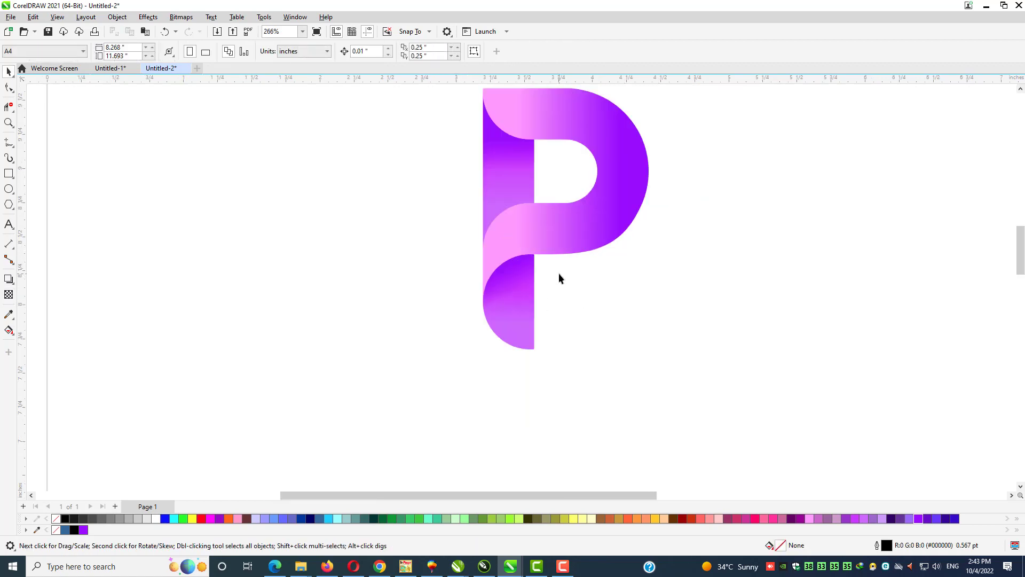
Select all pieces of the purple letter P and place a duplicate of it beside the original.
key("F2")
left_click_drag(491, 156, 650, 369)
left_click_drag(702, 394, 385, 113)
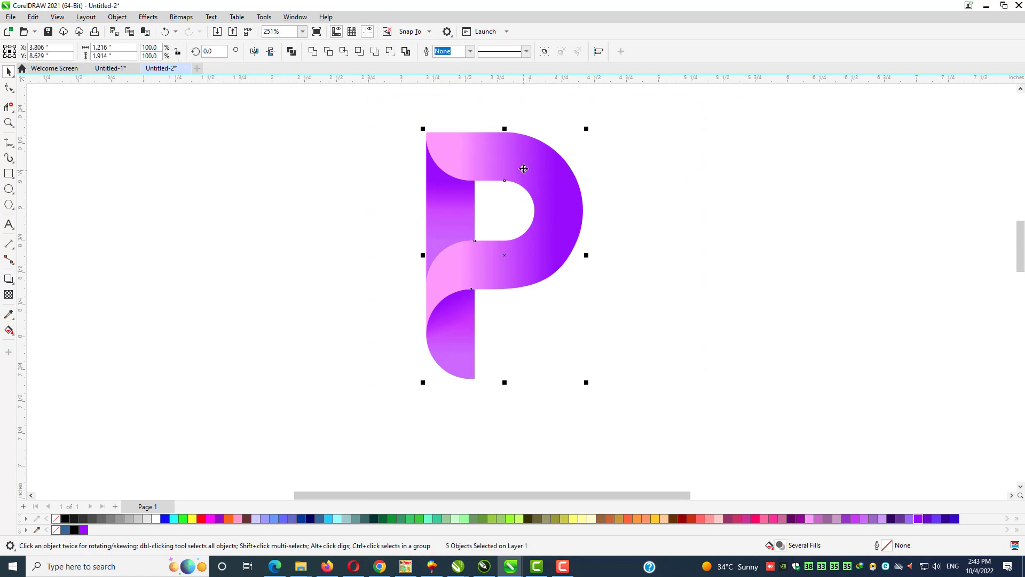
left_click_drag(522, 168, 273, 169)
left_click_drag(273, 170, 471, 171)
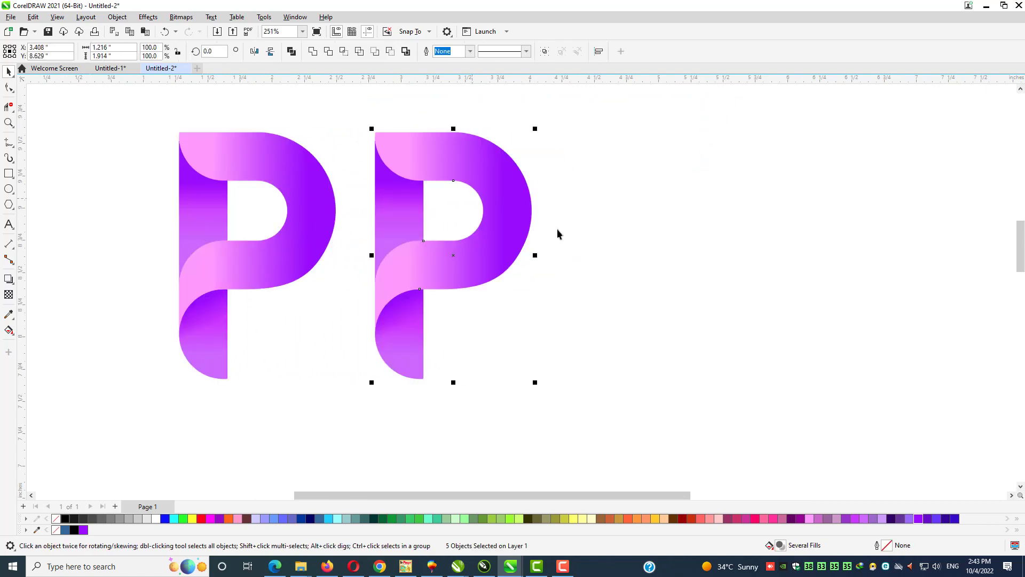
Recolour the duplicate letter's looping band with a fountain fill from bright green at the stem to dark green at the outer curve.
left_click(522, 213)
left_click(12, 331)
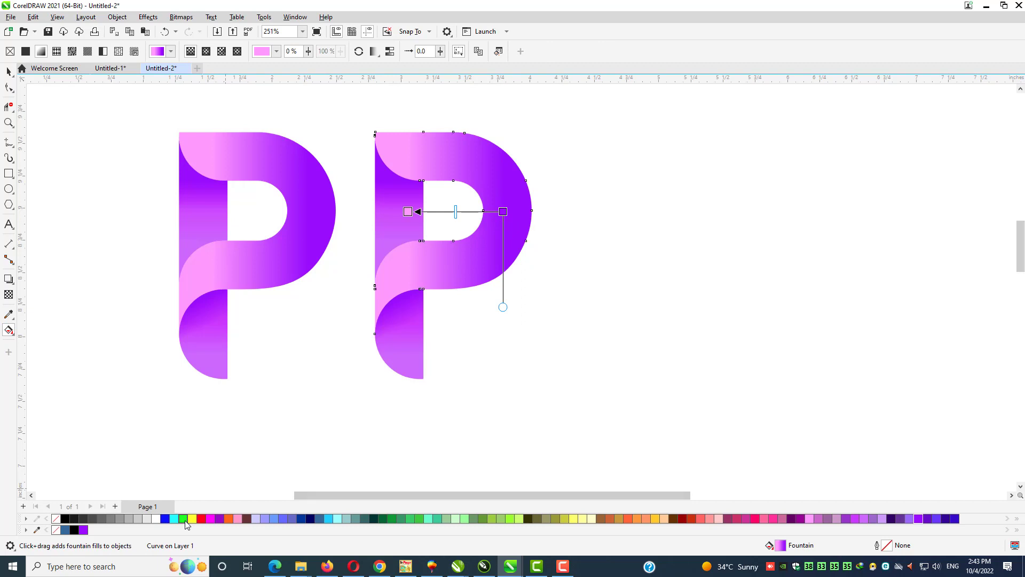
left_click(183, 519)
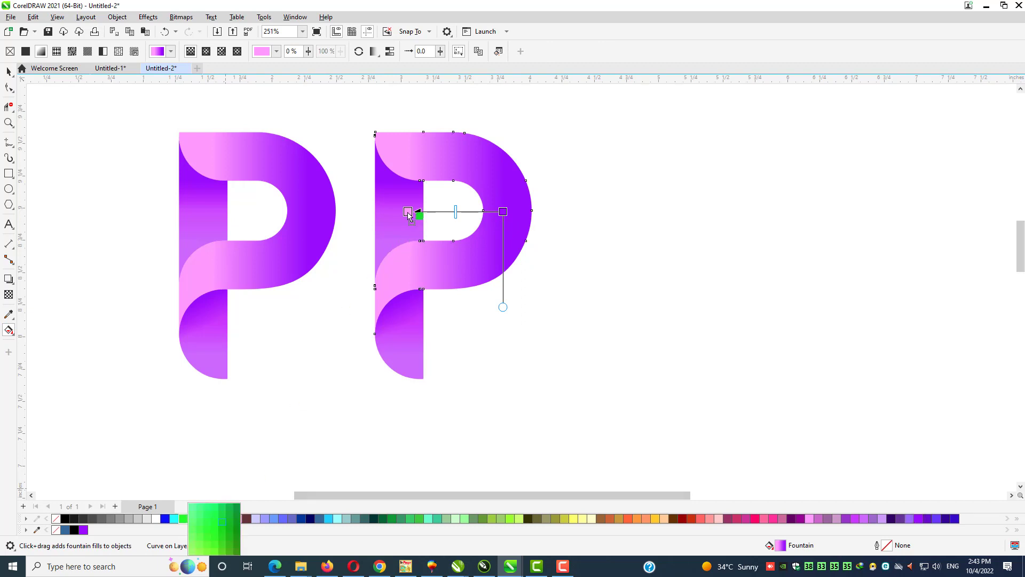
left_click_drag(408, 215, 408, 213)
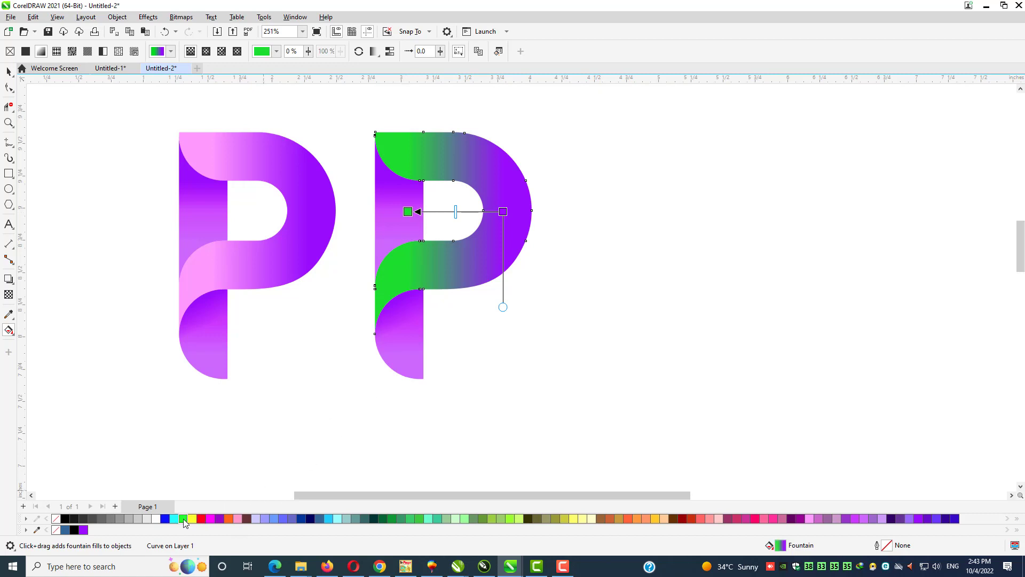
left_click(184, 519)
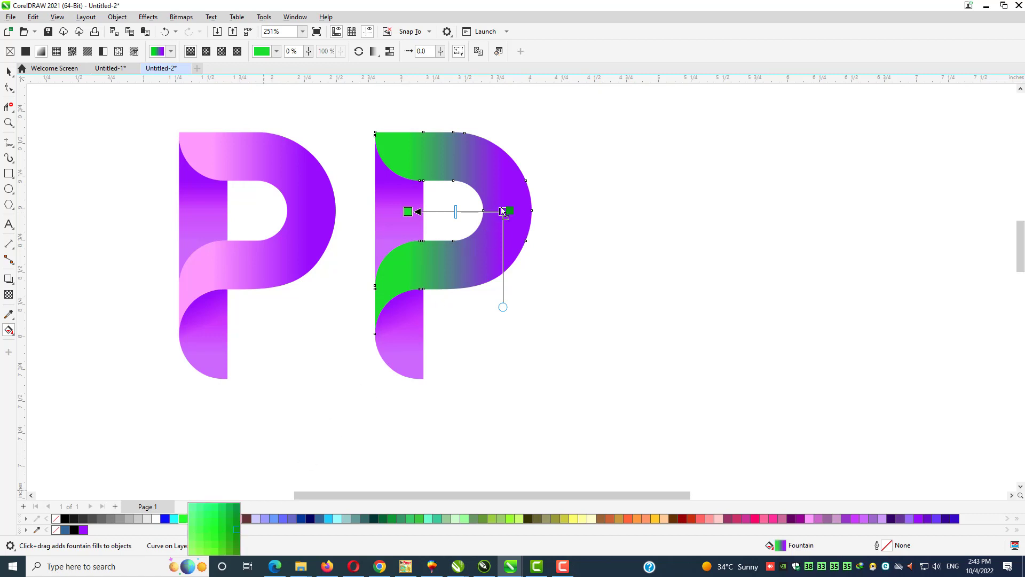
left_click_drag(504, 215, 504, 215)
left_click(8, 71)
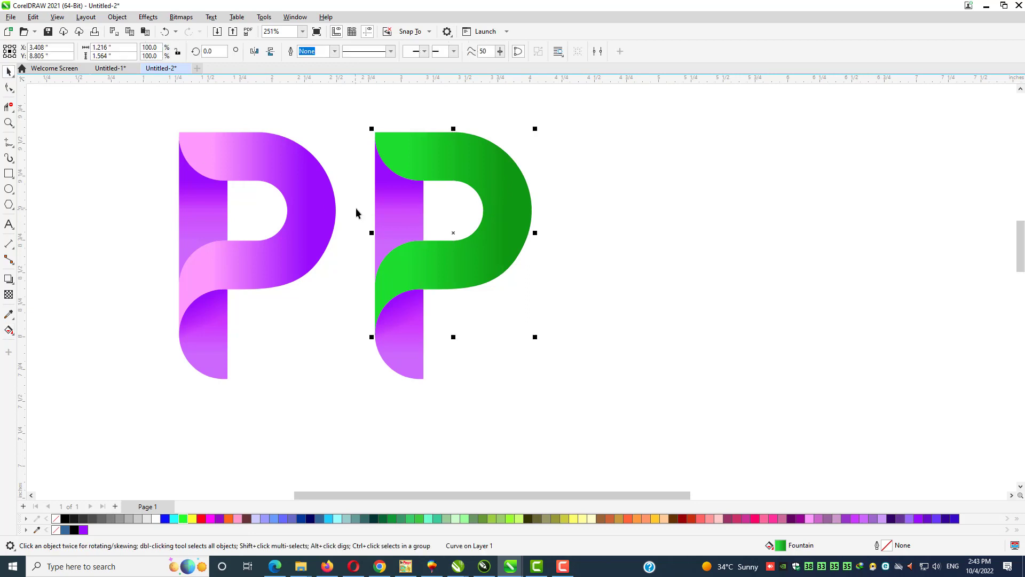
Fill the duplicate's upper and lower shadow overlays with lime green #99FF00 and move both out beside the letter.
left_click(396, 194)
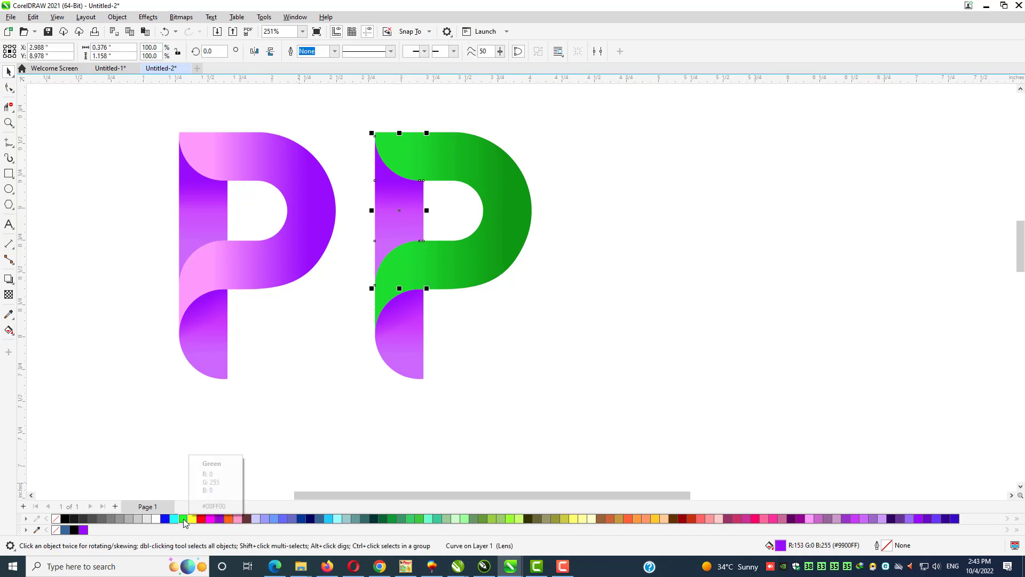
left_click(509, 519)
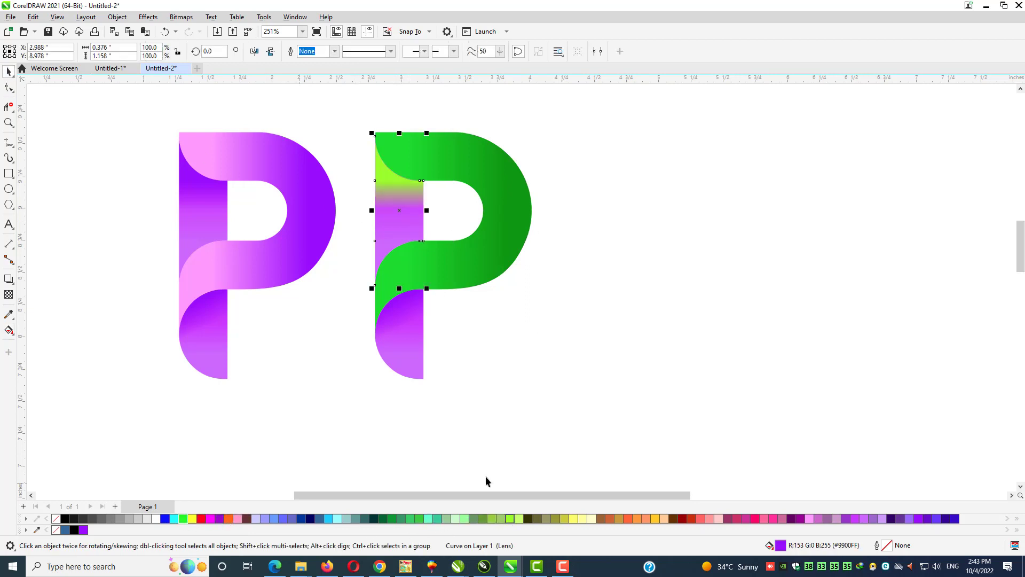
left_click(411, 313)
key("ctrl+r")
left_click(399, 191, "shift")
left_click_drag(396, 189, 590, 190)
Recolour the fountain fills of the duplicate's upper and lower stem pieces, running from medium green down to light mint green.
left_click(389, 222)
key("g")
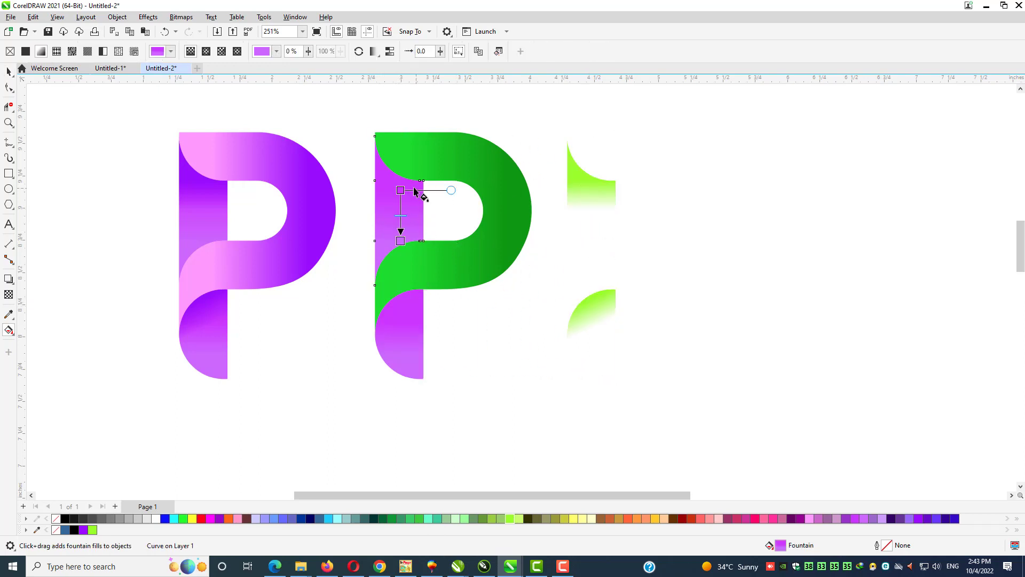
left_click_drag(401, 191, 401, 188)
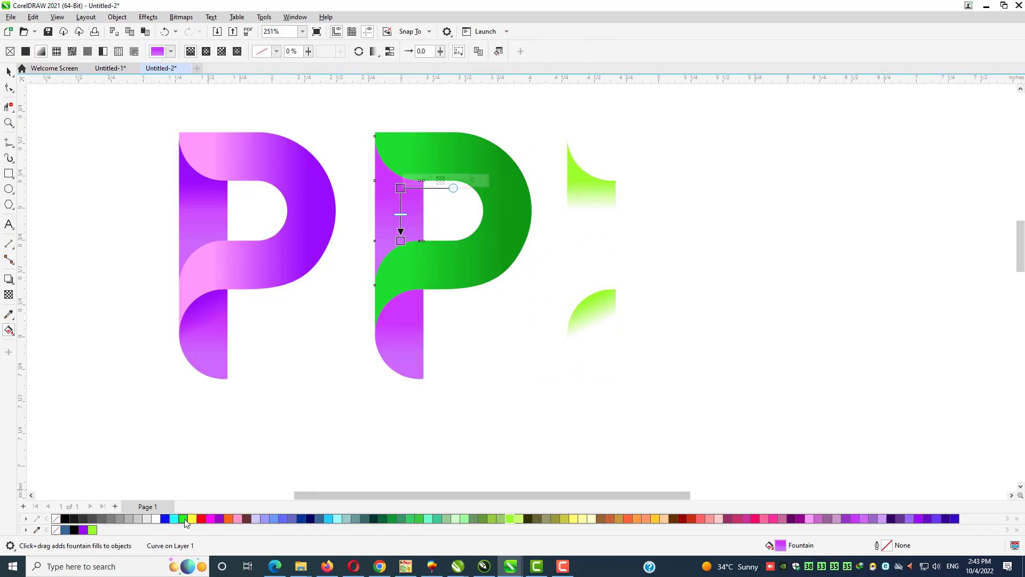
left_click_drag(184, 519, 191, 504)
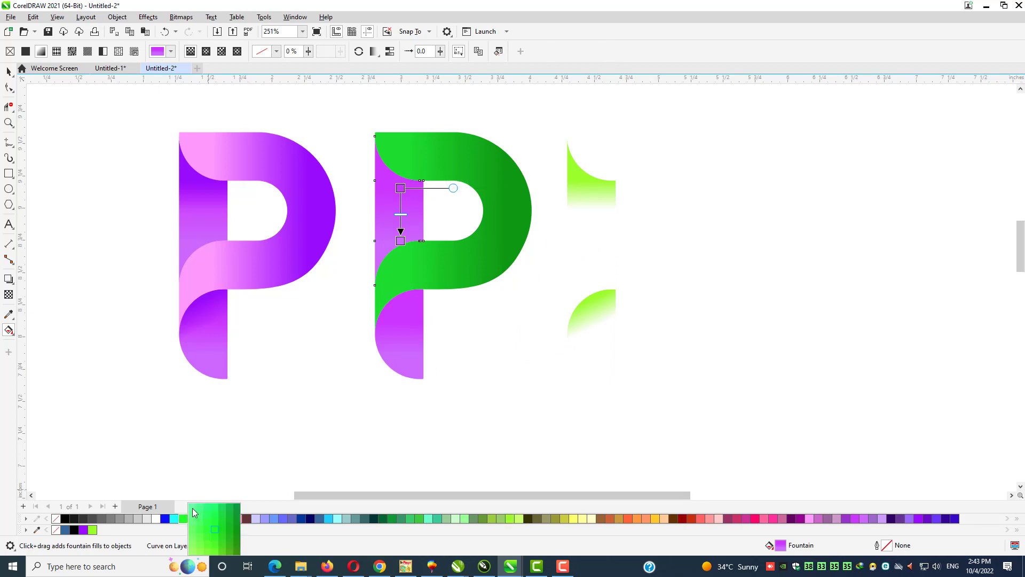
left_click_drag(385, 202, 401, 241)
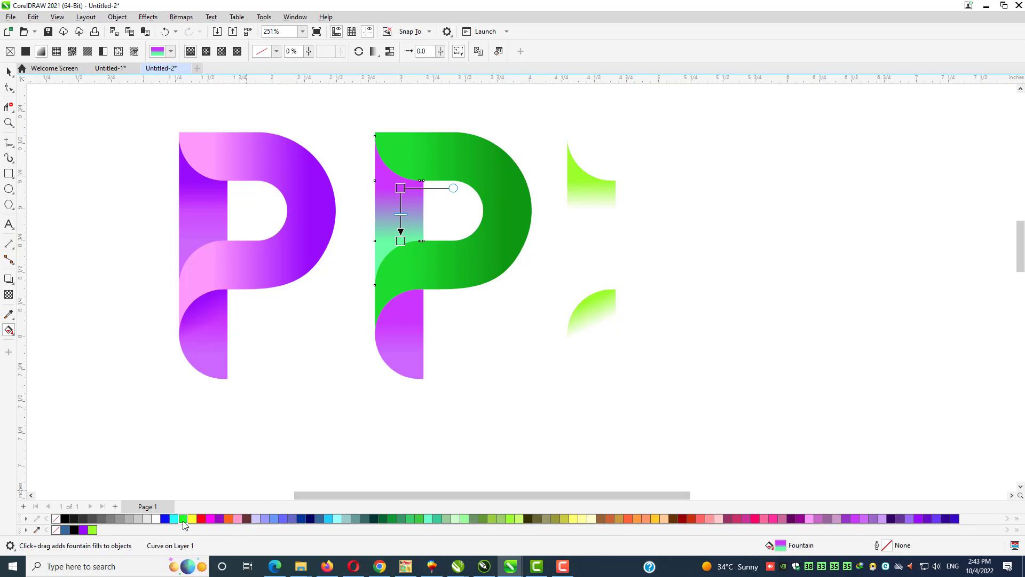
left_click_drag(183, 521, 400, 188)
left_click(9, 71)
left_click(419, 335)
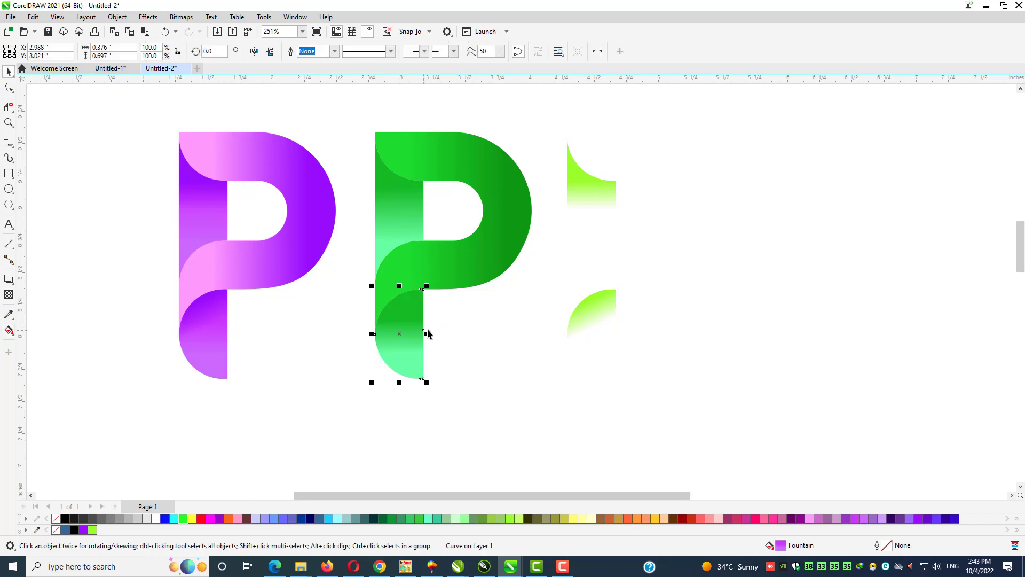
Align the two lime shadow overlays to the left edge of the green letter's lower stem piece.
left_click(589, 203)
left_click(579, 301, "shift")
left_click(398, 349, "shift")
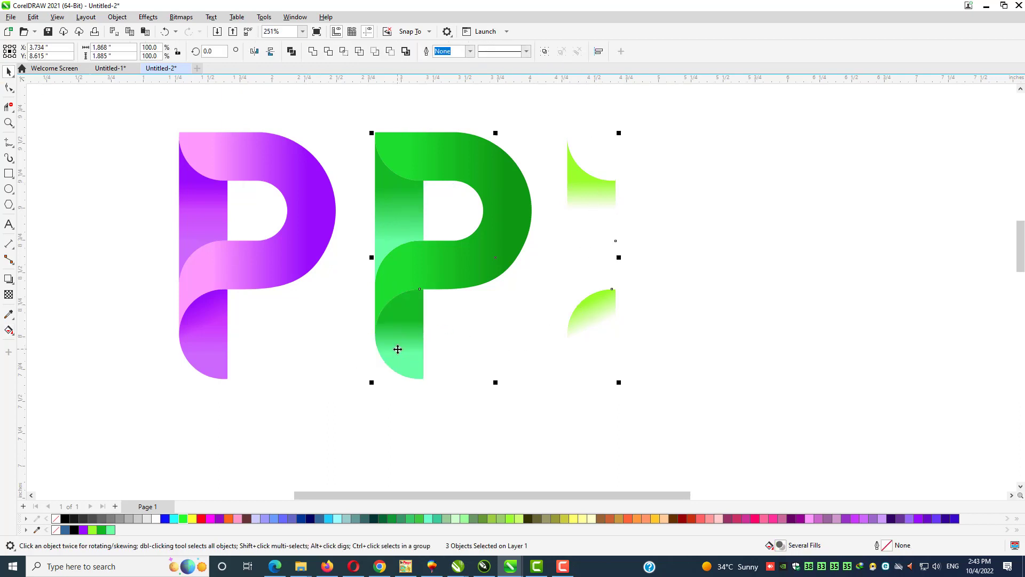
key("l")
left_click(579, 298)
Select the complete green letter P and place a duplicate of it to its right as a third version.
scroll(458, 248, "down", 1)
key("F2")
left_click_drag(302, 142, 616, 366)
left_click_drag(691, 426, 478, 207)
left_click_drag(494, 303, 773, 337)
right_click(663, 301)
left_click(799, 297)
Recolour the third letter's looping band with a fountain fill from red at the stem to dark brown at the outer curve.
scroll(677, 240, "down", 1)
key("F2")
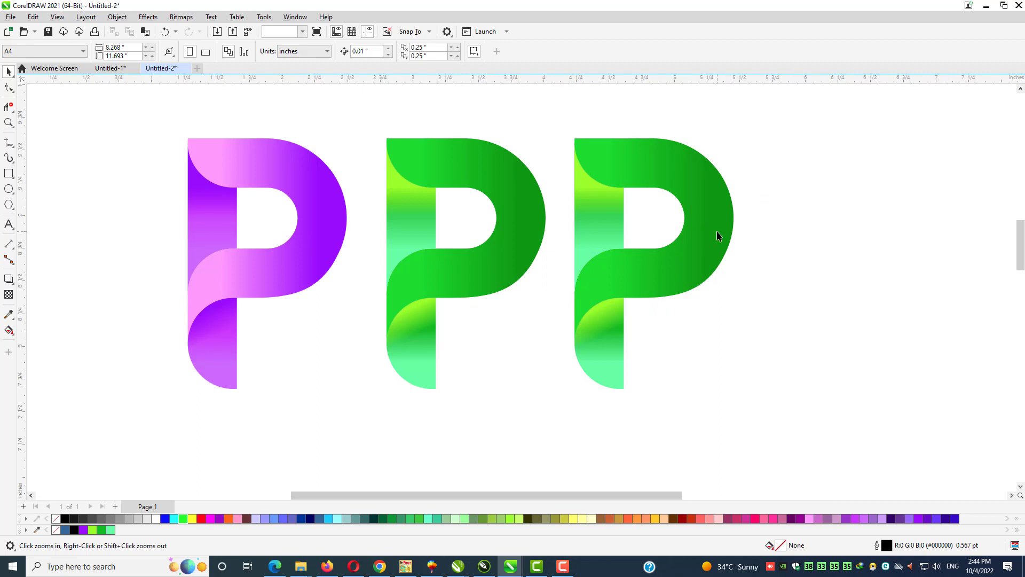
key("g")
left_click(717, 236)
left_click(705, 219)
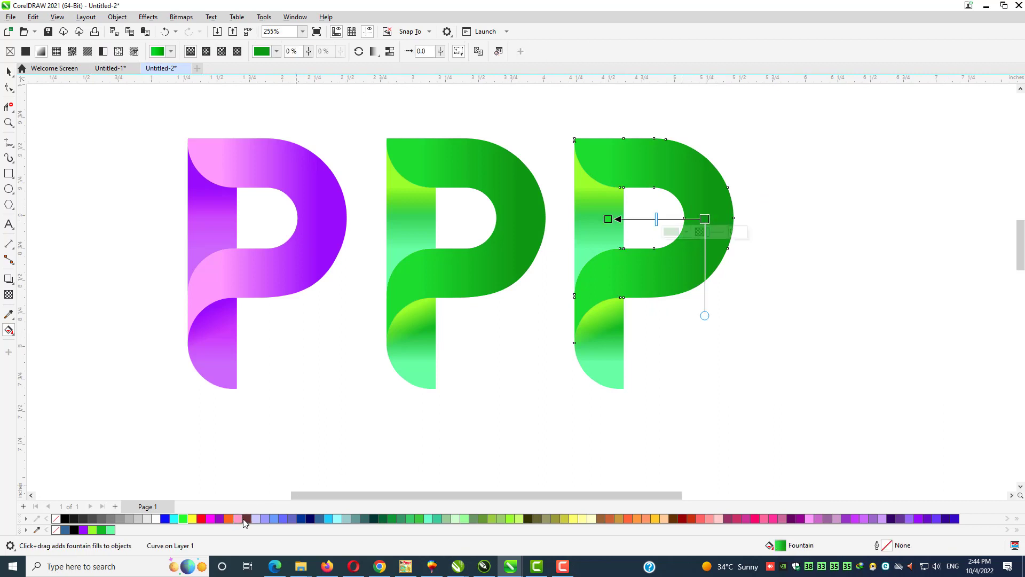
left_click(246, 518)
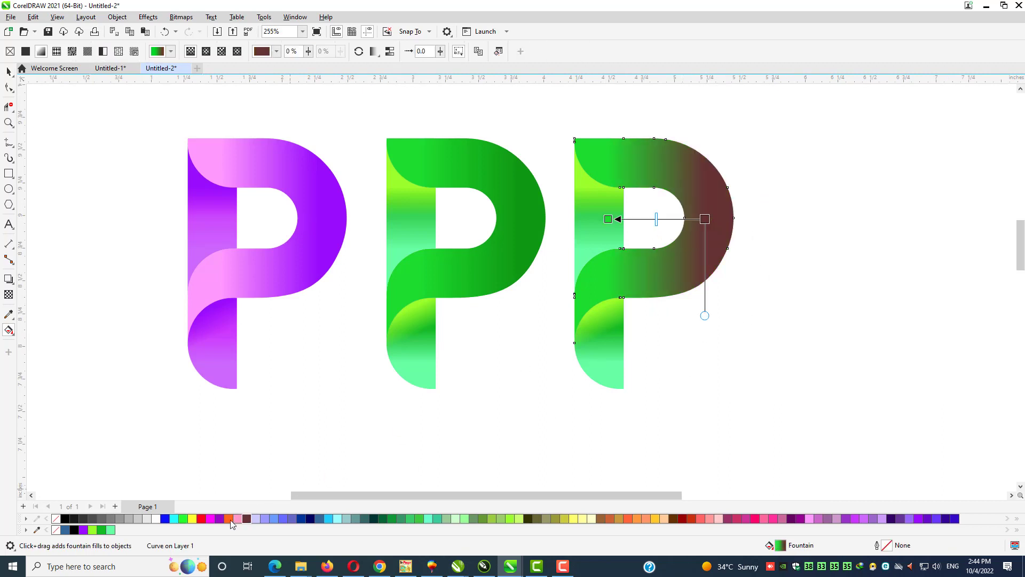
left_click_drag(202, 518, 608, 219)
Move the third letter's two lime shadow overlays out to the right of the letter, level with their original position.
left_click(581, 184)
key("space")
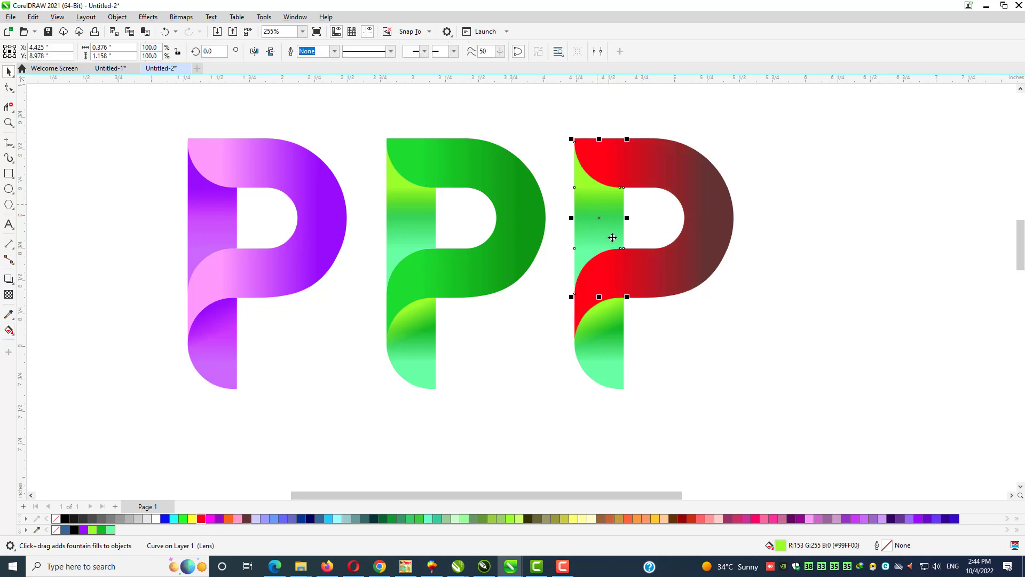
left_click(613, 322, "shift")
left_click_drag(613, 327, 822, 272)
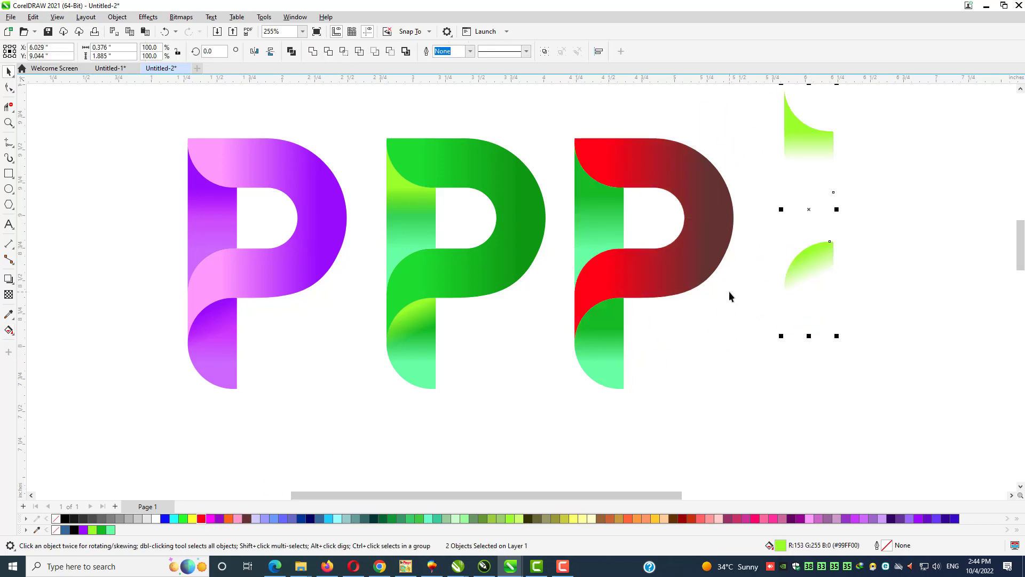
key("ctrl+z")
left_click_drag(606, 208, 801, 214)
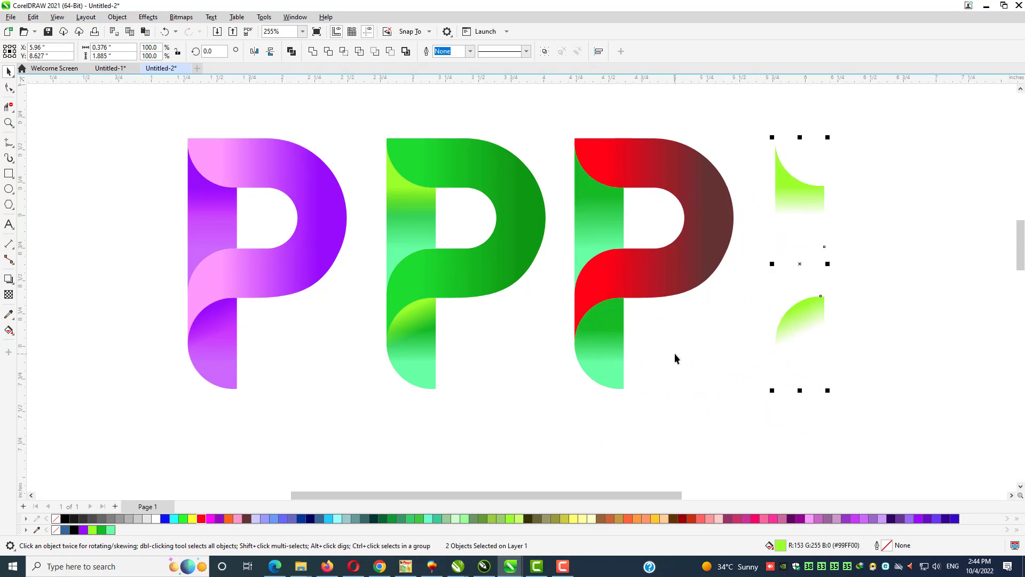
Recolour the third letter's upper stem piece with a red to dark brown vertical gradient and repeat it on the lower stem piece.
left_click(599, 220)
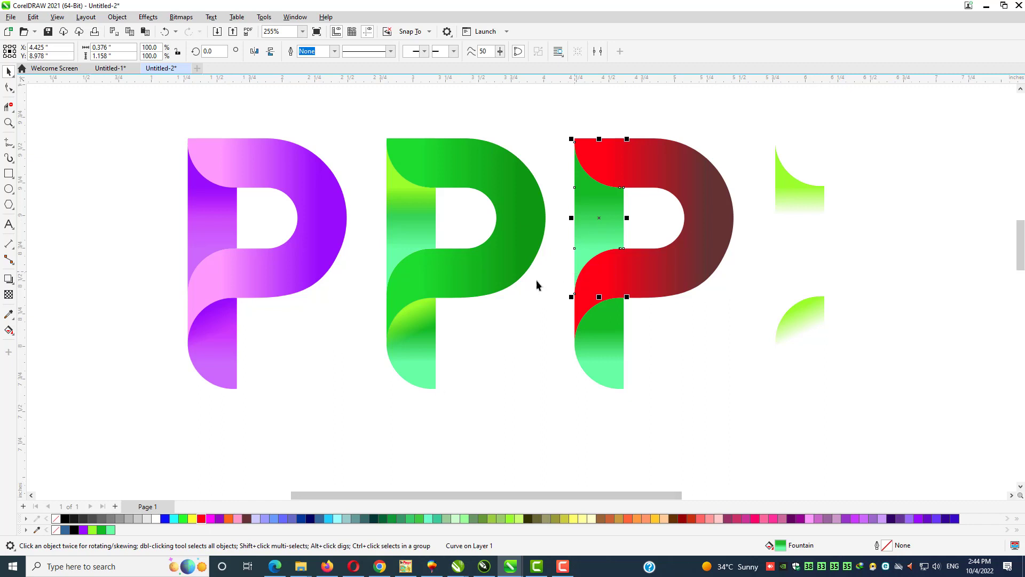
key("g")
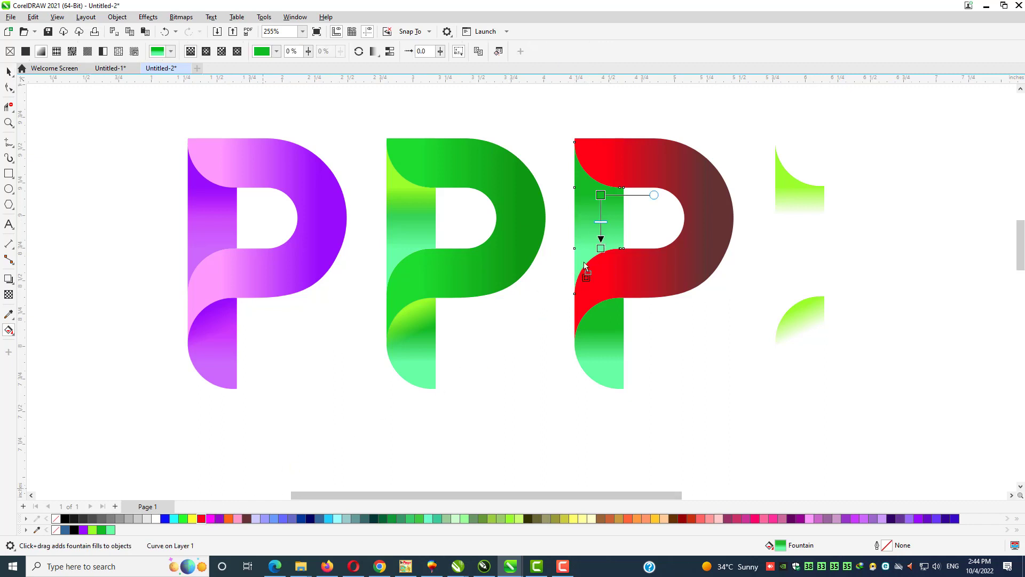
left_click_drag(601, 196, 601, 197)
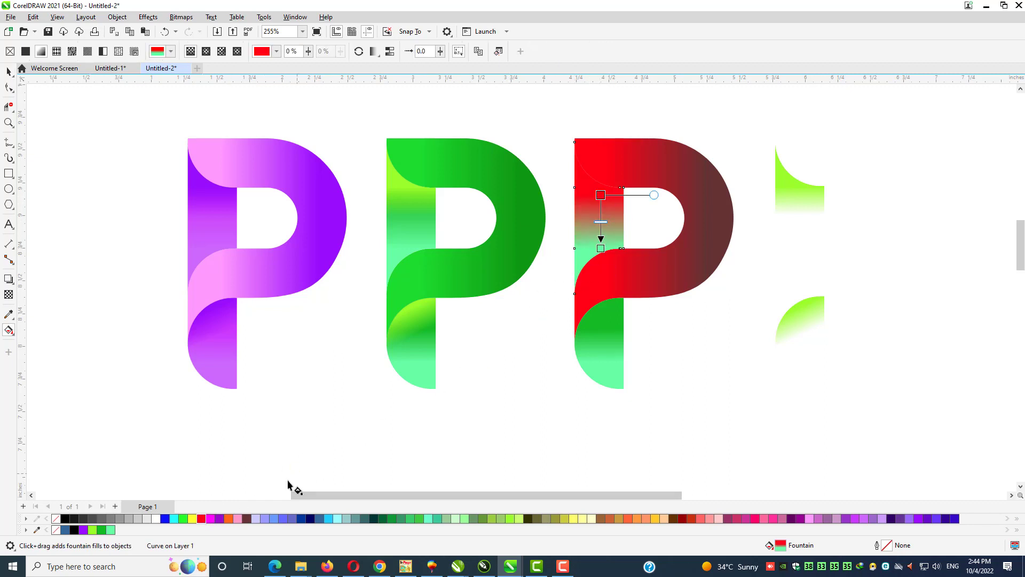
left_click_drag(247, 521, 601, 249)
left_click(9, 72)
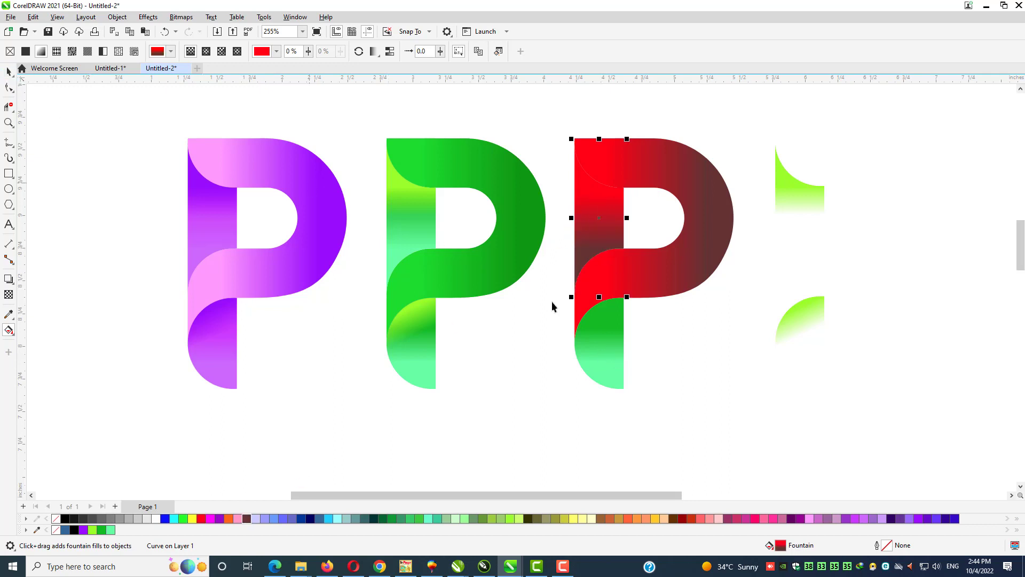
left_click(592, 336)
key("ctrl+r")
Reverse the red letter's lower stem gradient so that dark brown beneath the curve runs down into red.
left_click(693, 350)
left_click(614, 371)
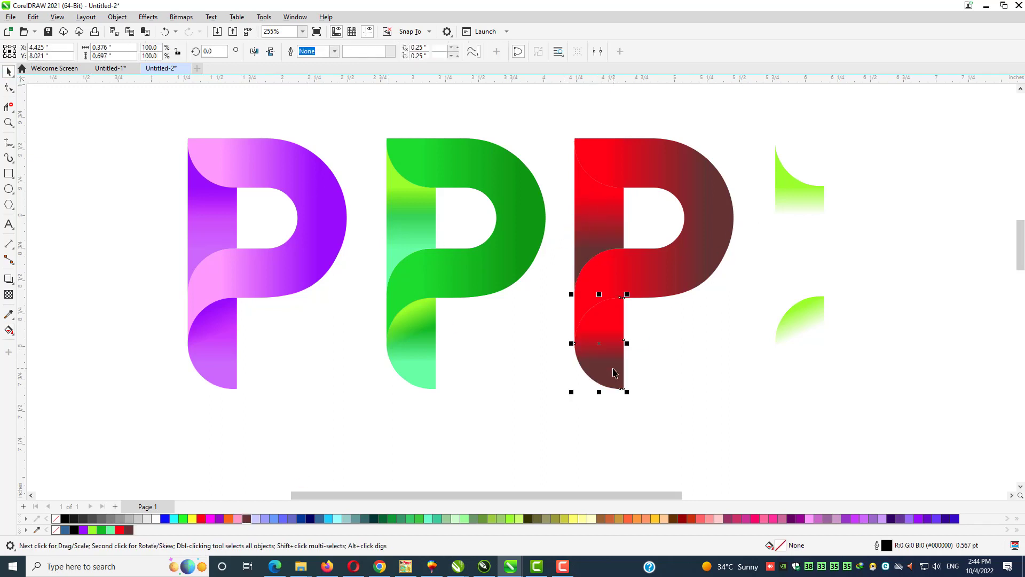
key("g")
left_click_drag(618, 366, 618, 303)
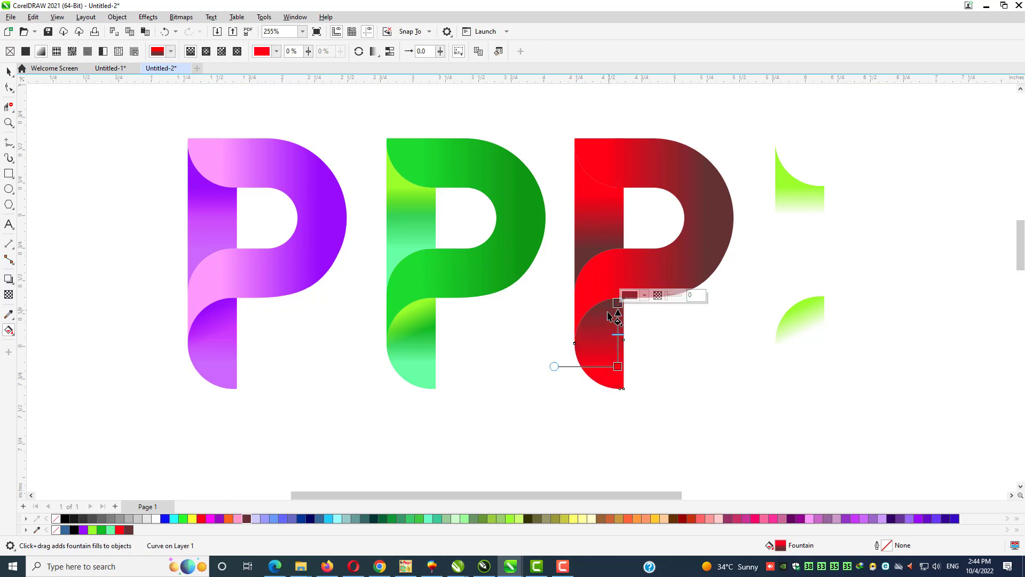
key("space")
Put the upper shadow overlay back on the red letter's stem and fill it with dark brown.
left_click(806, 196)
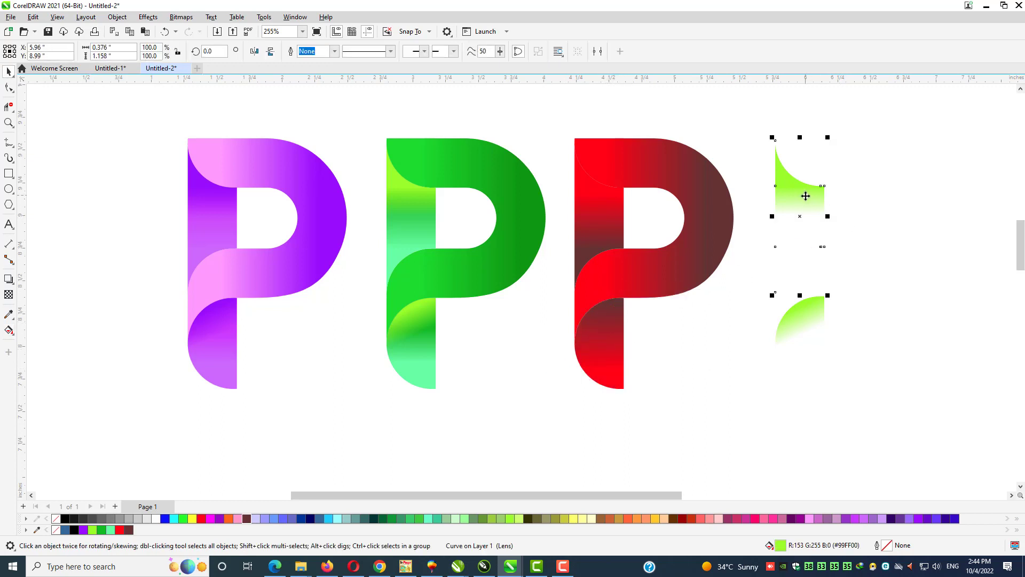
left_click_drag(604, 221, 606, 219)
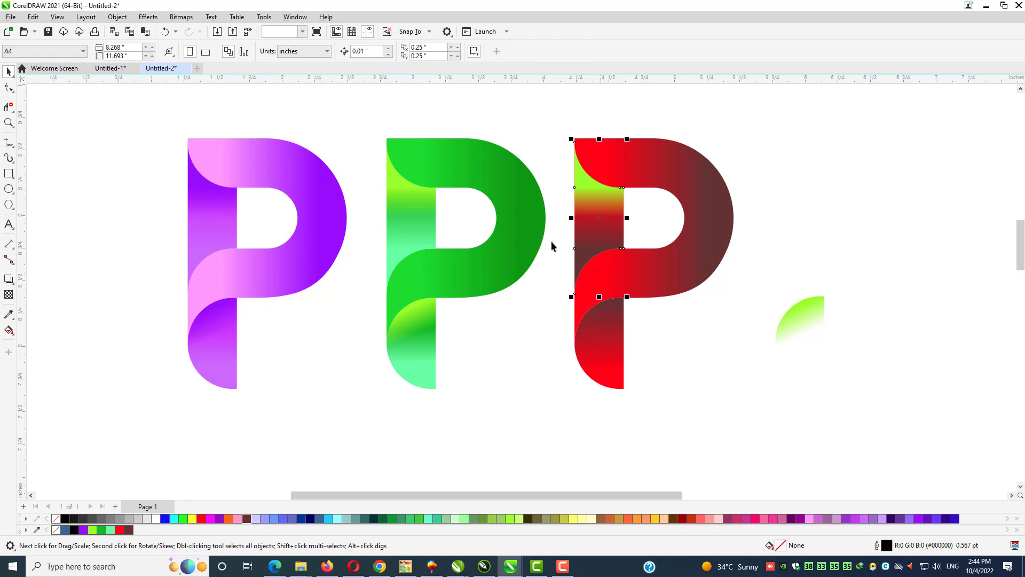
left_click(255, 520)
left_click(787, 312)
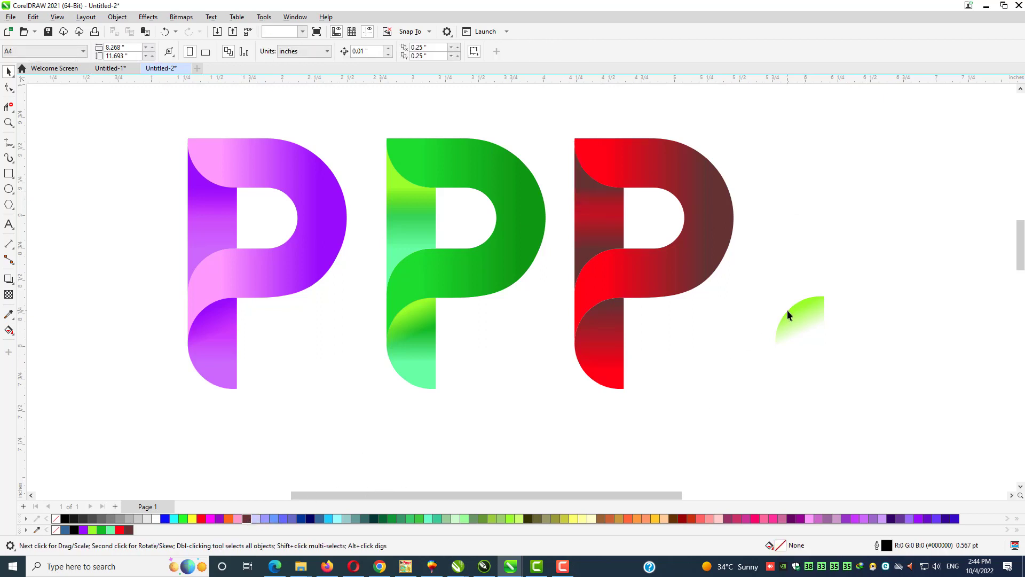
left_click(710, 355)
Centre the remaining lime shadow overlay horizontally on the red letter's lower stem piece.
left_click(815, 332)
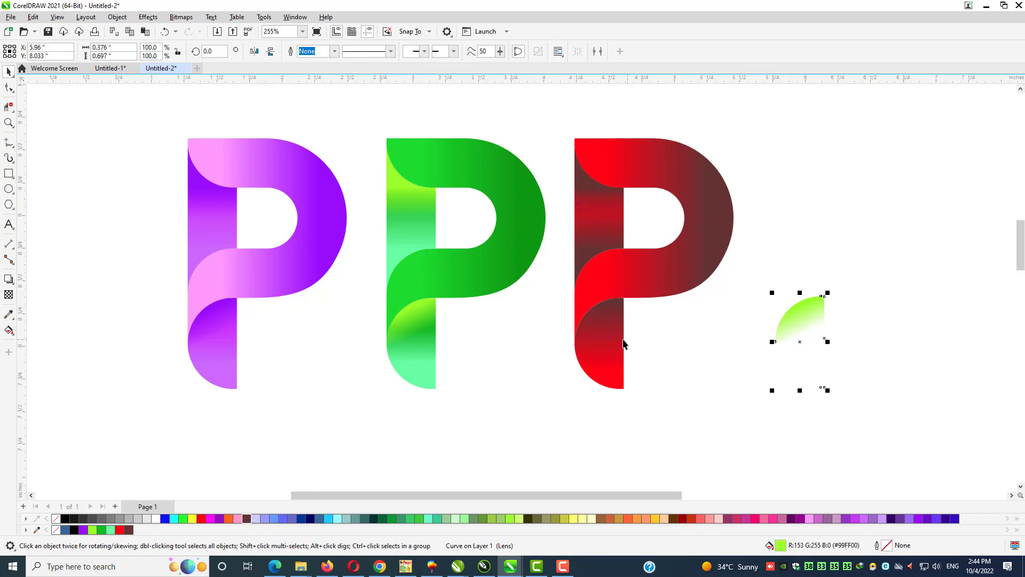
left_click(623, 344, "shift")
key("c")
left_click(862, 365)
Recolour the lower shadow overlay on the red letter to dark red #BA1F00 and deselect it.
left_click(619, 319)
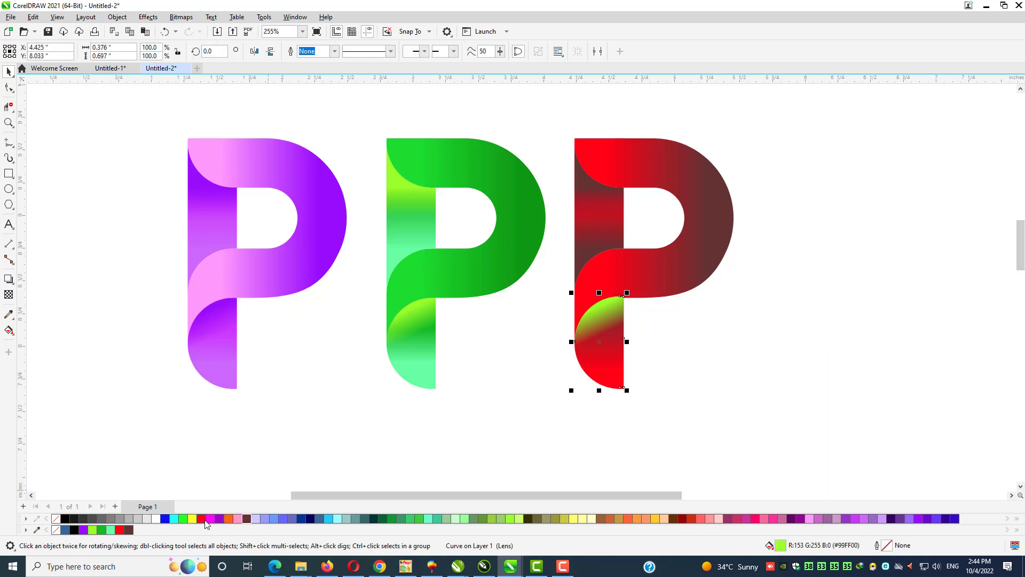
left_click(203, 519)
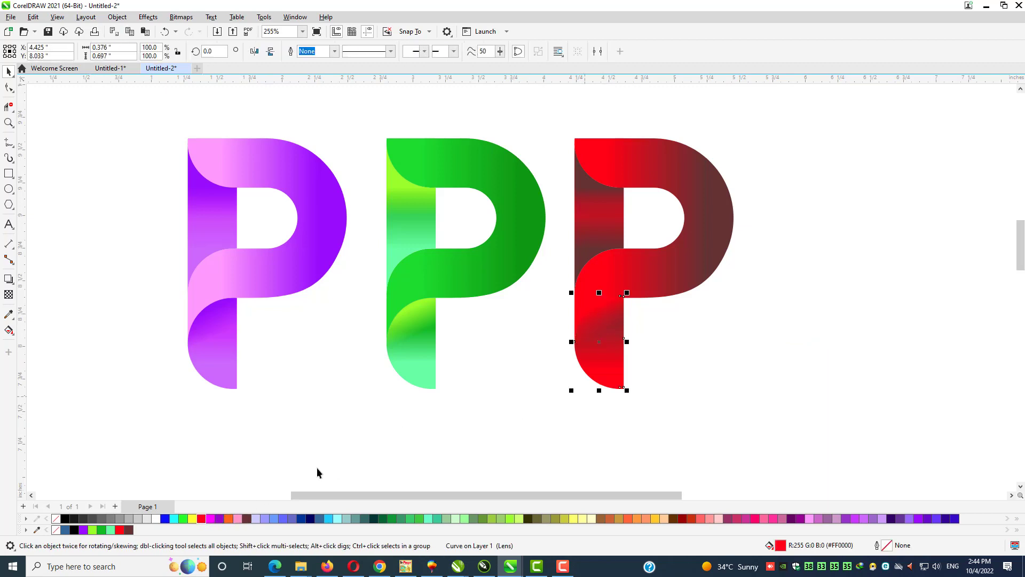
left_click(201, 519)
left_click(246, 526)
left_click(635, 348)
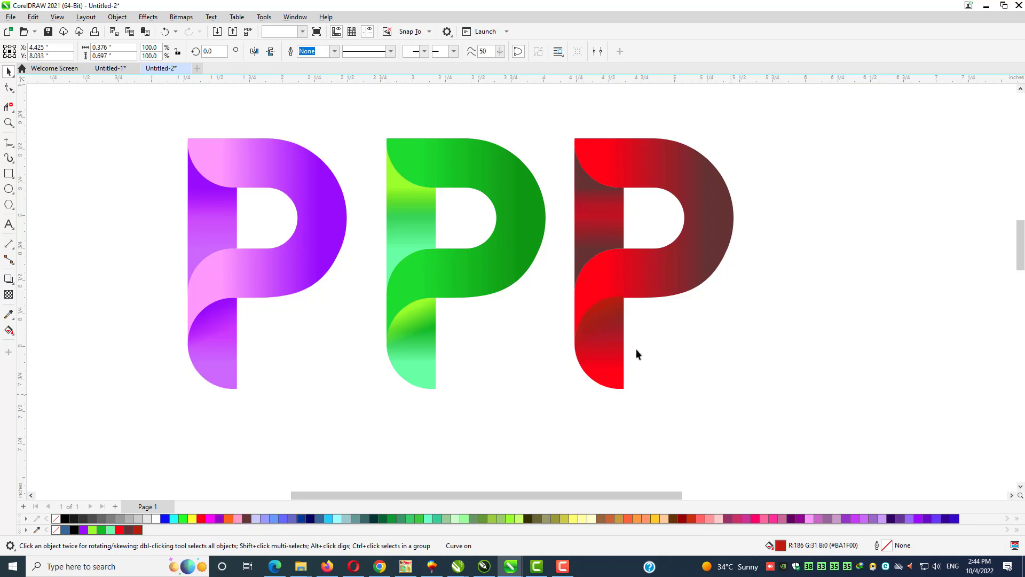
scroll(630, 238, "down", 2)
left_click_drag(326, 138, 769, 401)
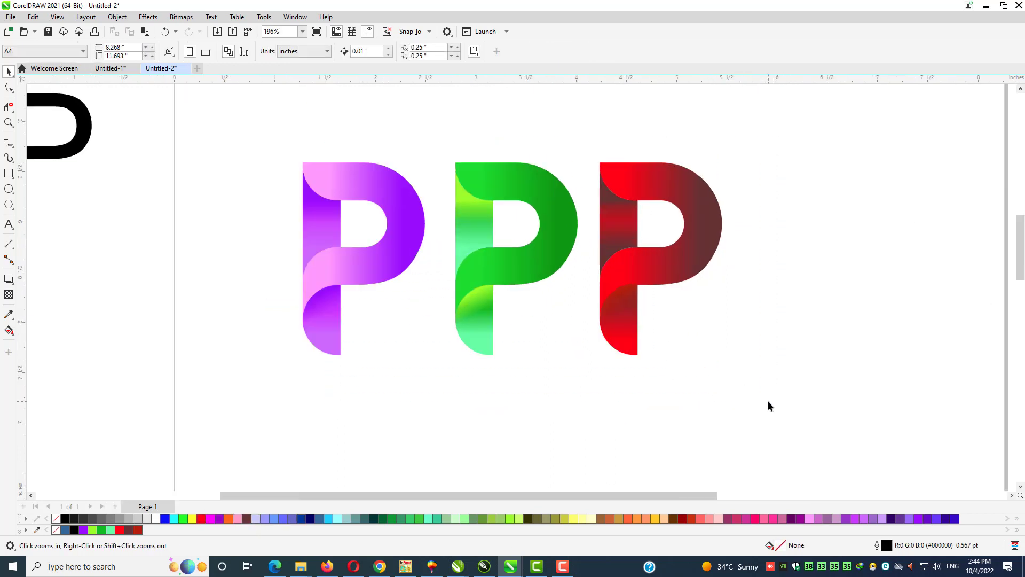
Move the plain black letter P onto the page above the coloured letters.
scroll(715, 376, "down", 2)
left_click_drag(392, 267, 565, 217)
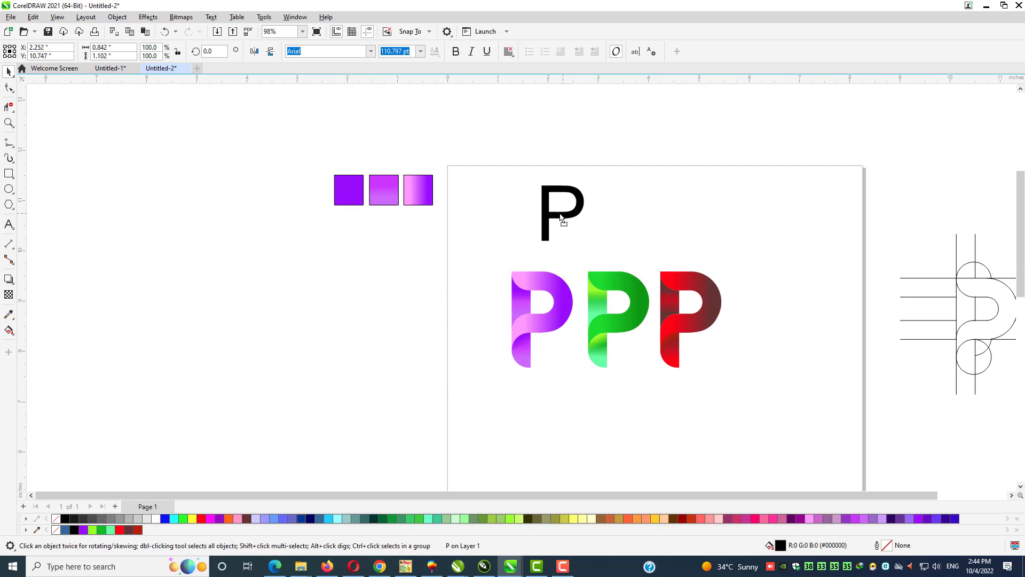
left_click_drag(835, 185, 1017, 400)
left_click_drag(934, 293, 722, 234)
scroll(817, 232, "down", 1)
key("F2")
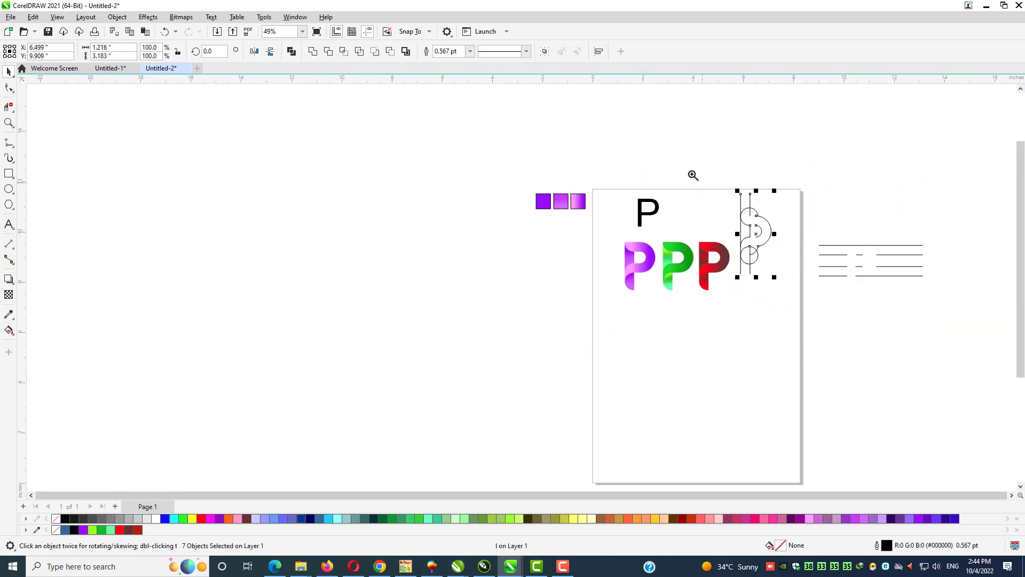
left_click_drag(691, 168, 994, 389)
key("ctrl+z")
Place the complete construction line drawing below the coloured letters and shift the plain black P above the green letter.
left_click_drag(785, 357, 471, 178)
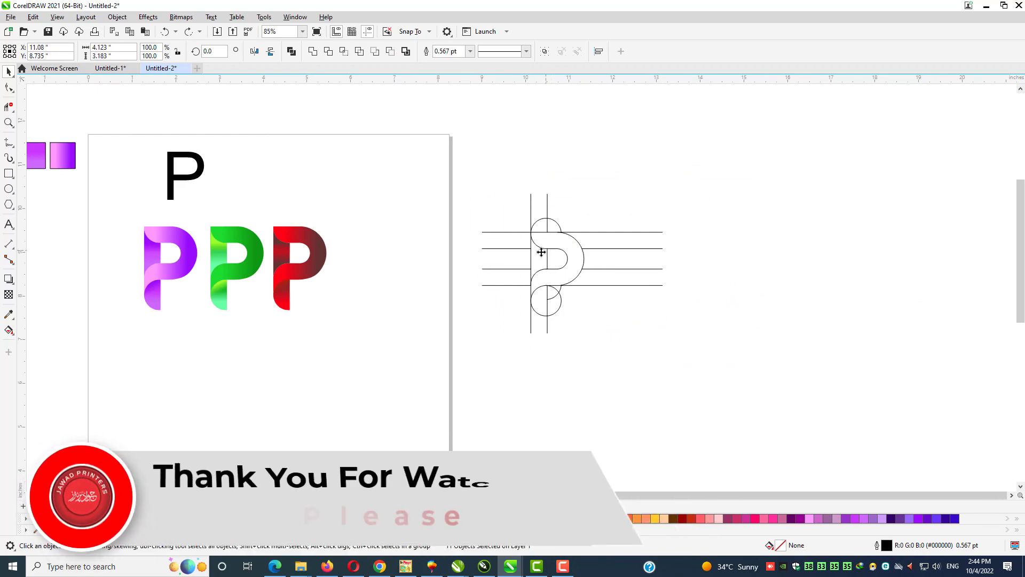
mouse_move(552, 249)
left_mouse_down()
mouse_move(231, 403)
mouse_move(235, 388)
left_mouse_up()
left_click_drag(194, 177, 243, 182)
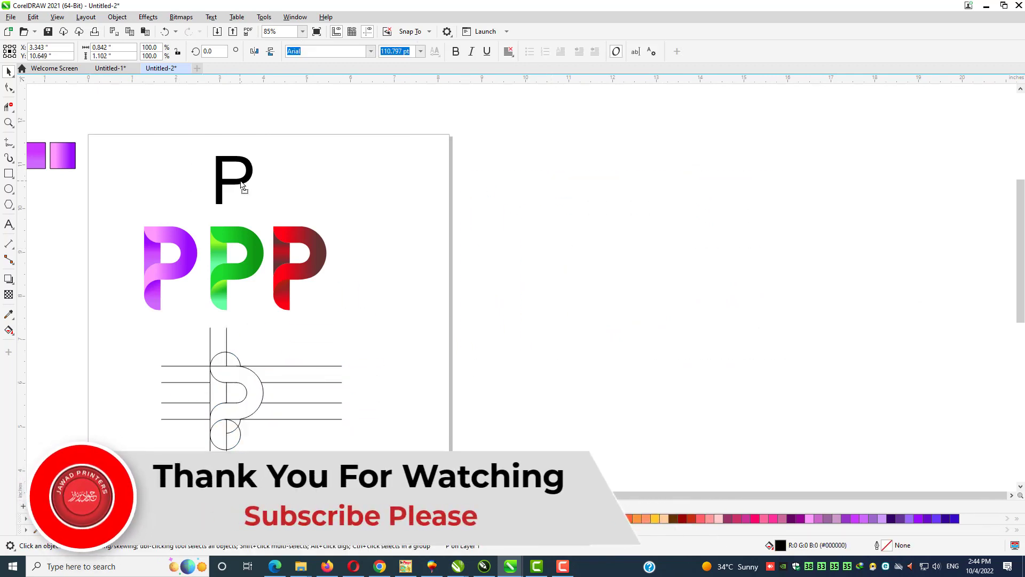
Move the plain P, the three coloured letters and the construction drawing together slightly down and right on the page, then deselect them.
left_click_drag(456, 119, 125, 443)
left_click_drag(292, 277, 326, 308)
left_click(521, 281)
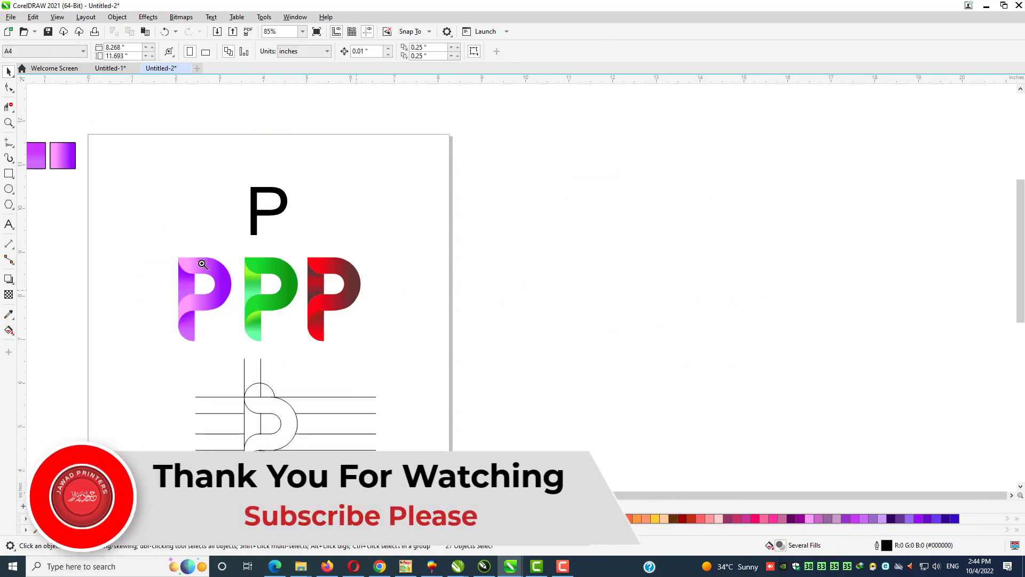
key("F2")
left_click_drag(167, 246, 387, 349)
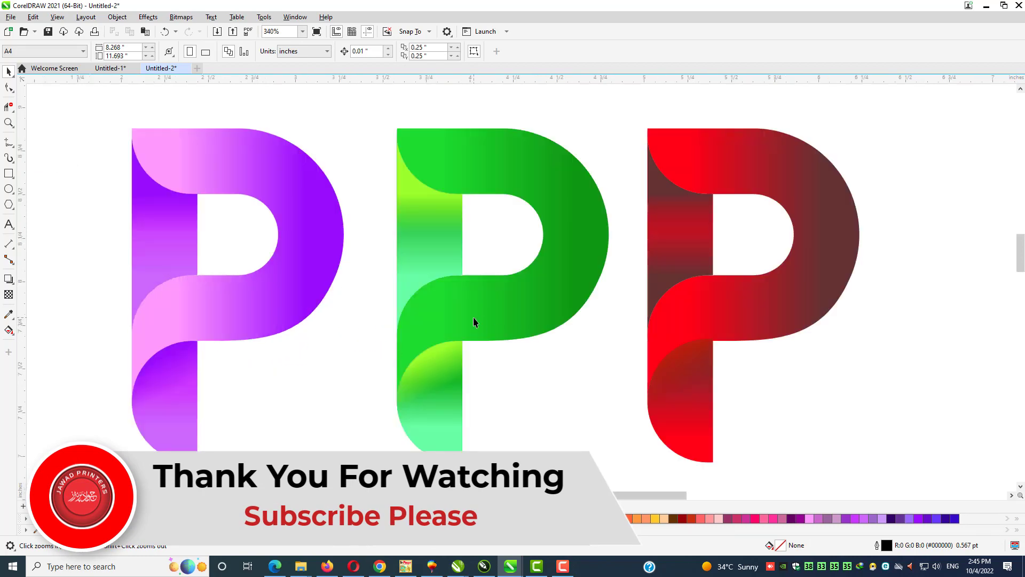